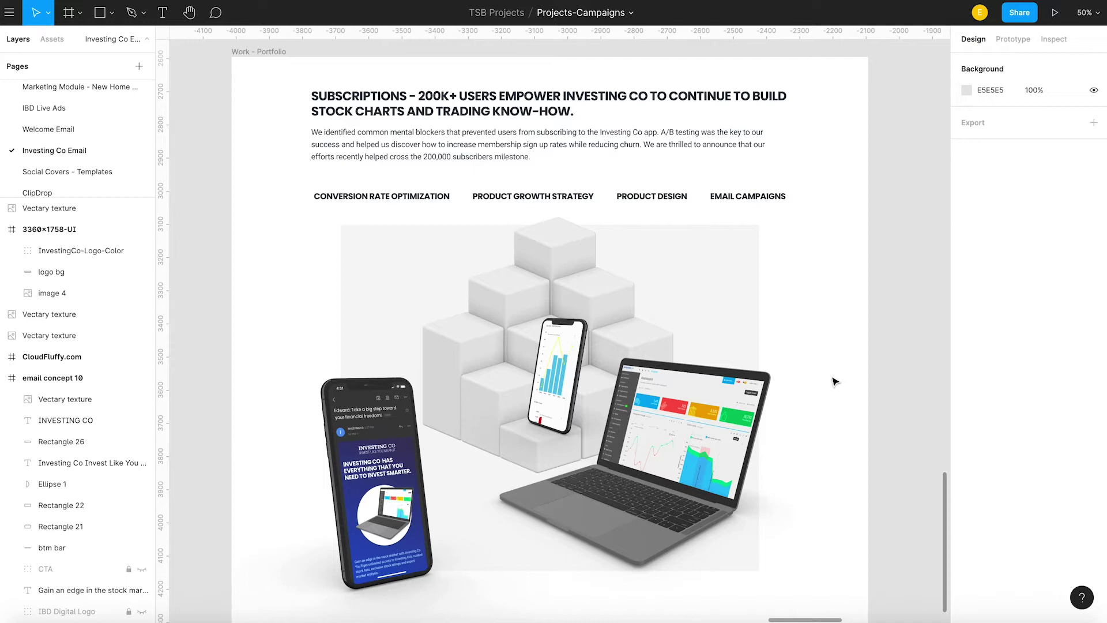
Step: Move the Vectary texture phone mockup image to the left of the Work - Portfolio frame
scroll(834, 382, up, 10)
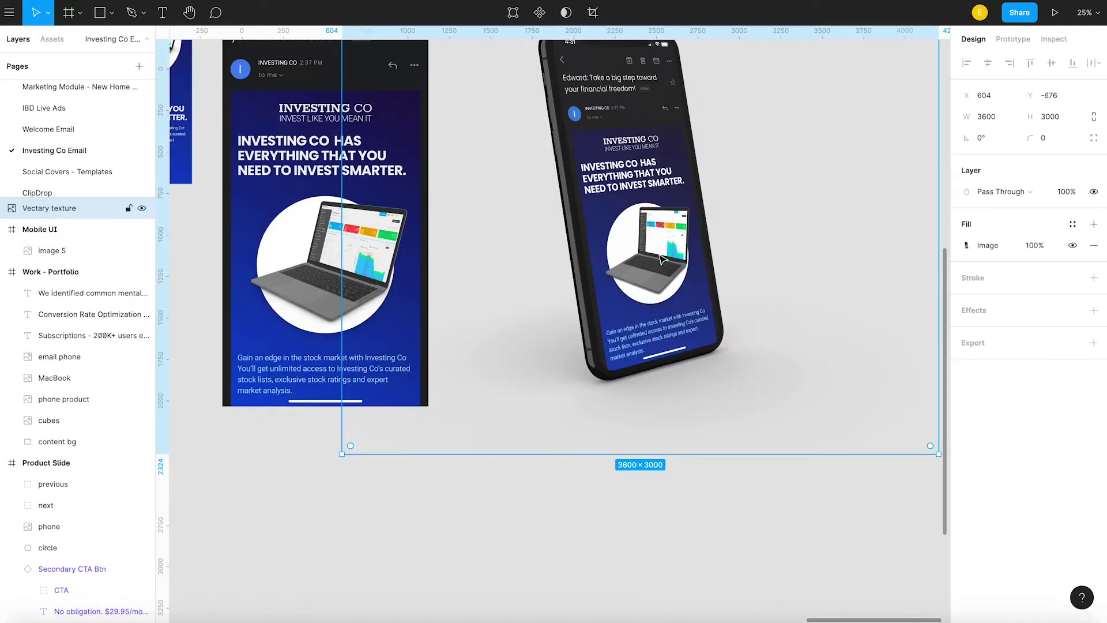
drag(662, 259, 309, 351)
drag(689, 421, 864, 347)
drag(704, 197, 591, 222)
drag(655, 321, 609, 238)
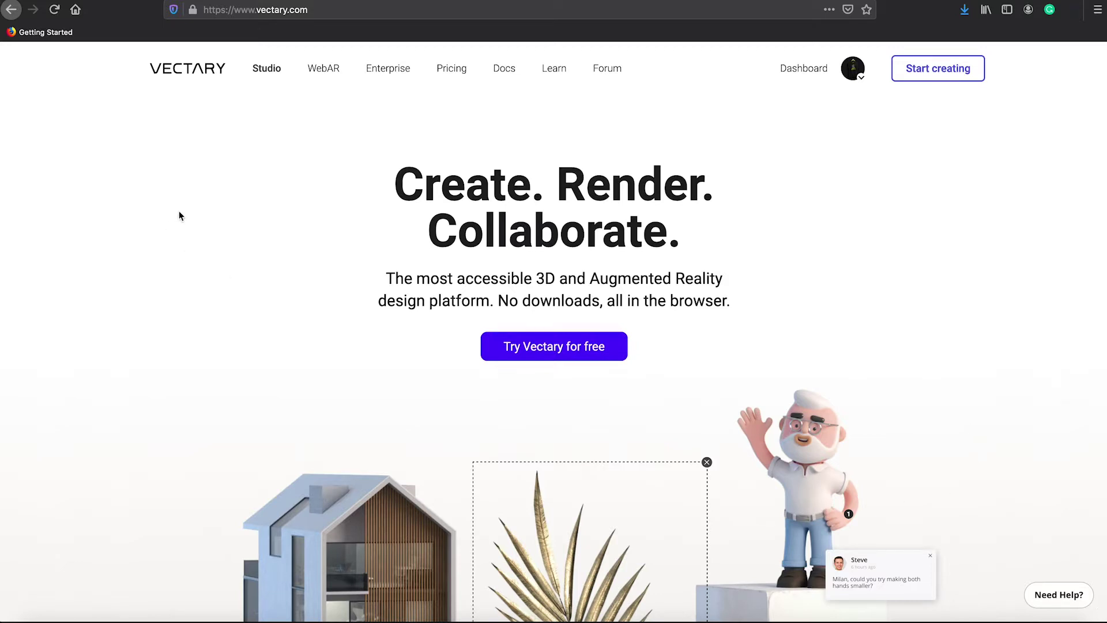
Step: Scroll down through the whole vectary.com homepage to review its content
scroll(175, 208, down, 7)
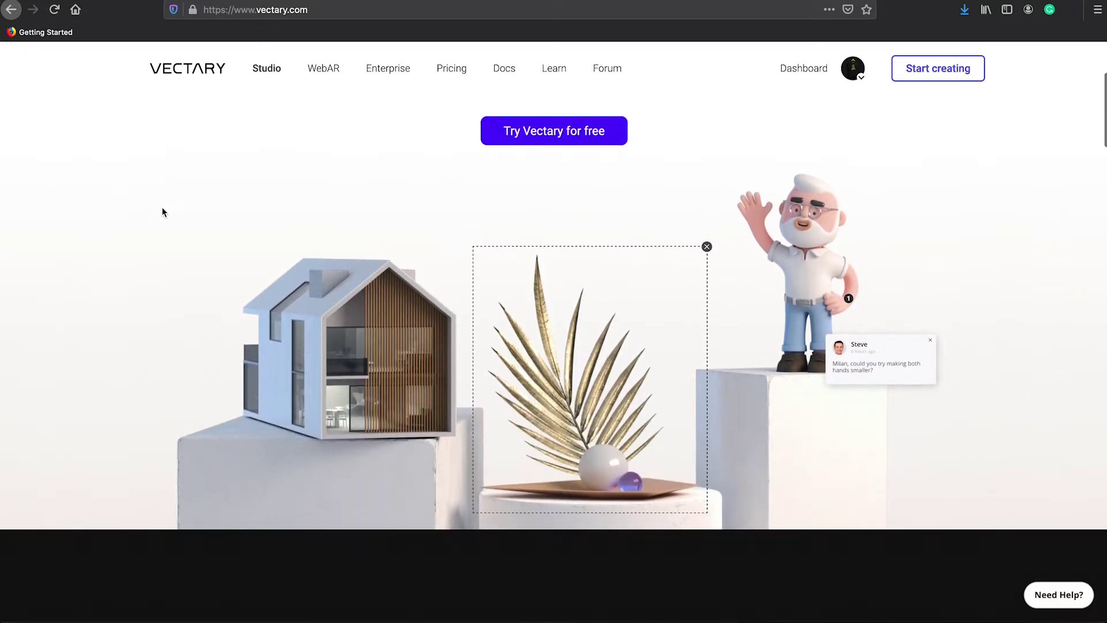
scroll(156, 211, down, 3)
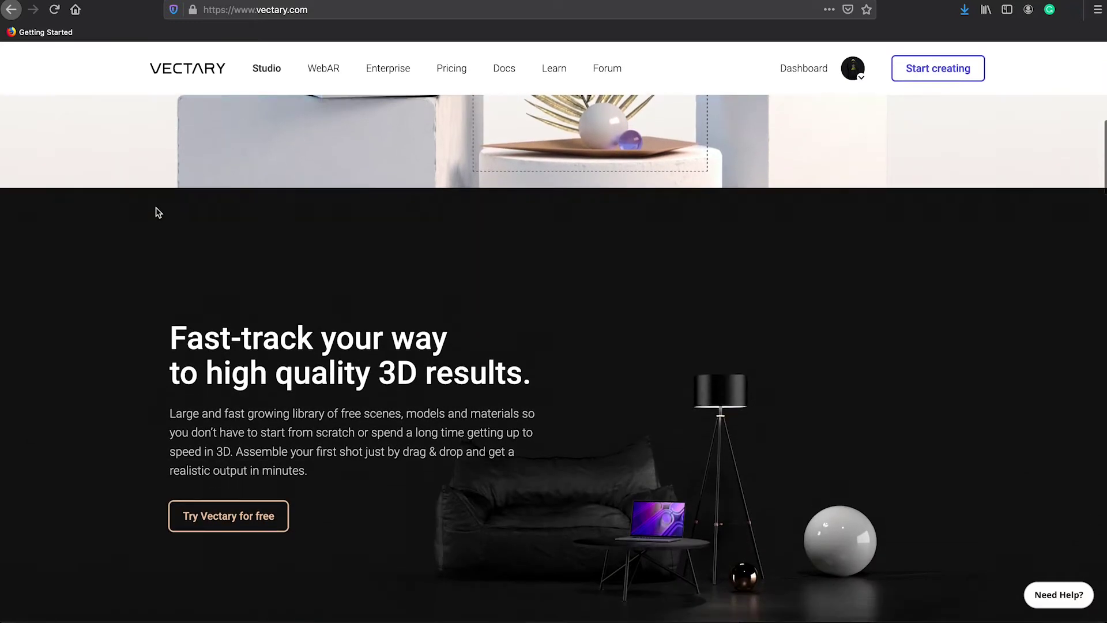
scroll(151, 213, down, 2)
scroll(145, 212, down, 2)
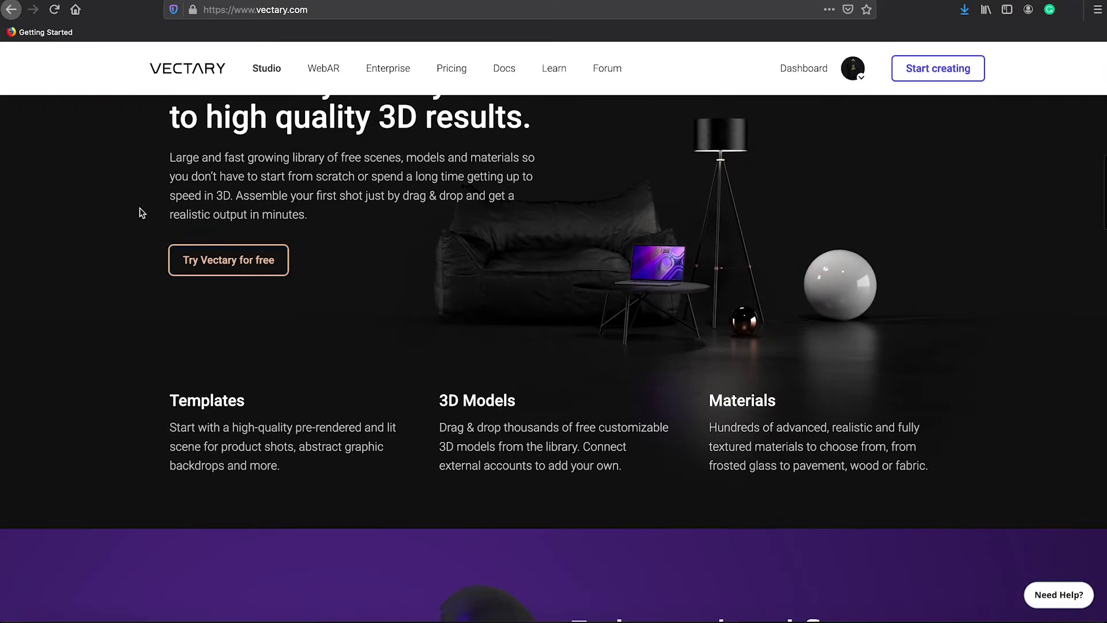
scroll(139, 211, down, 4)
scroll(132, 212, down, 6)
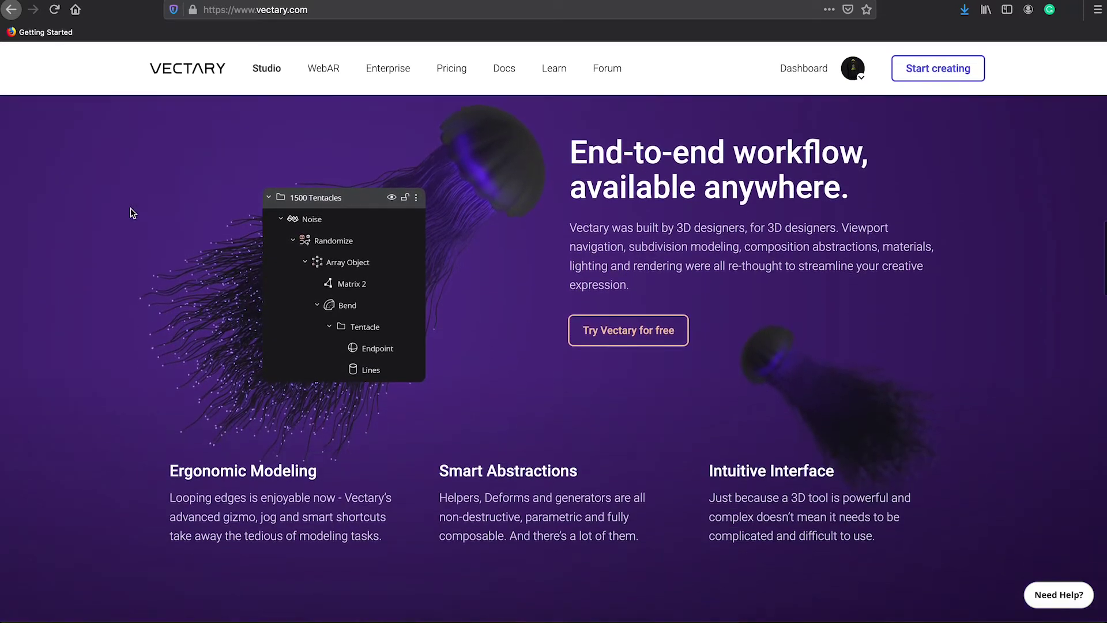
scroll(132, 213, down, 7)
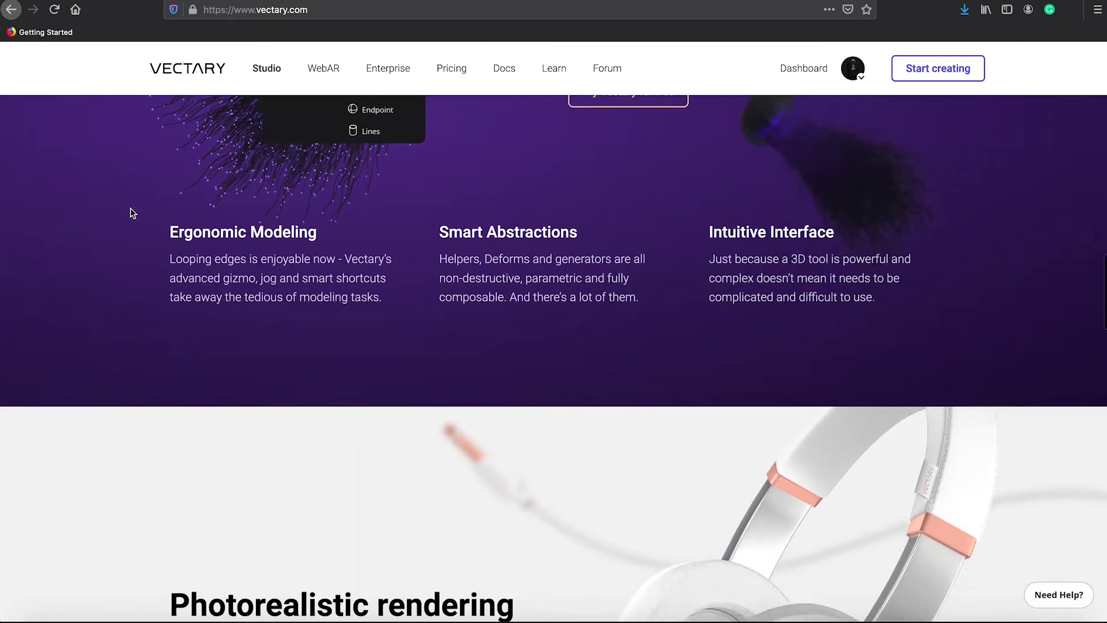
scroll(130, 213, down, 2)
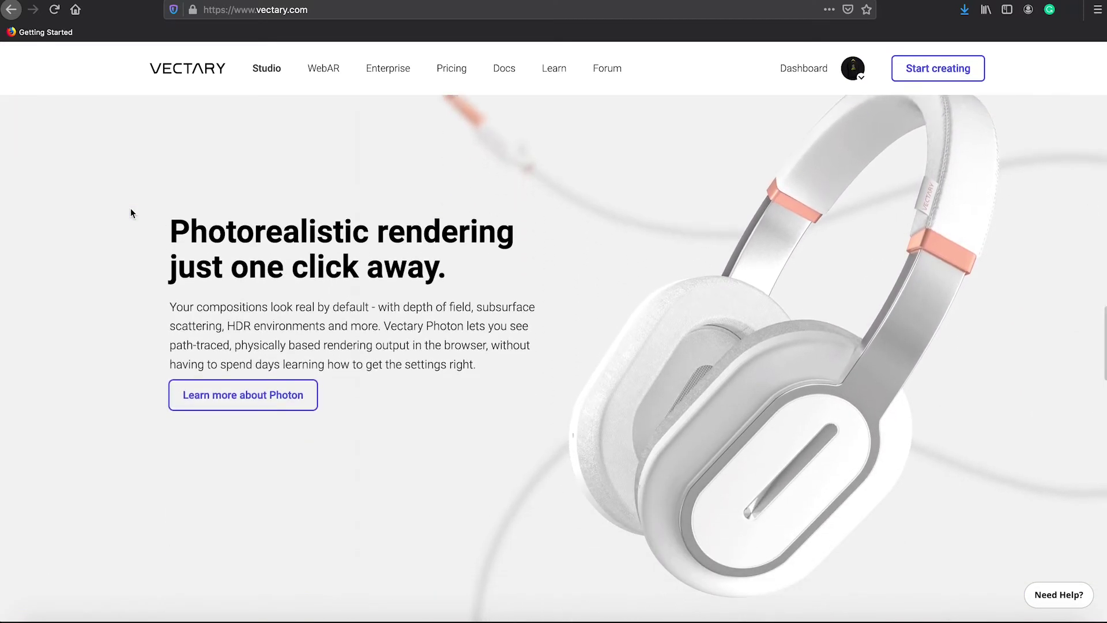
scroll(132, 213, down, 9)
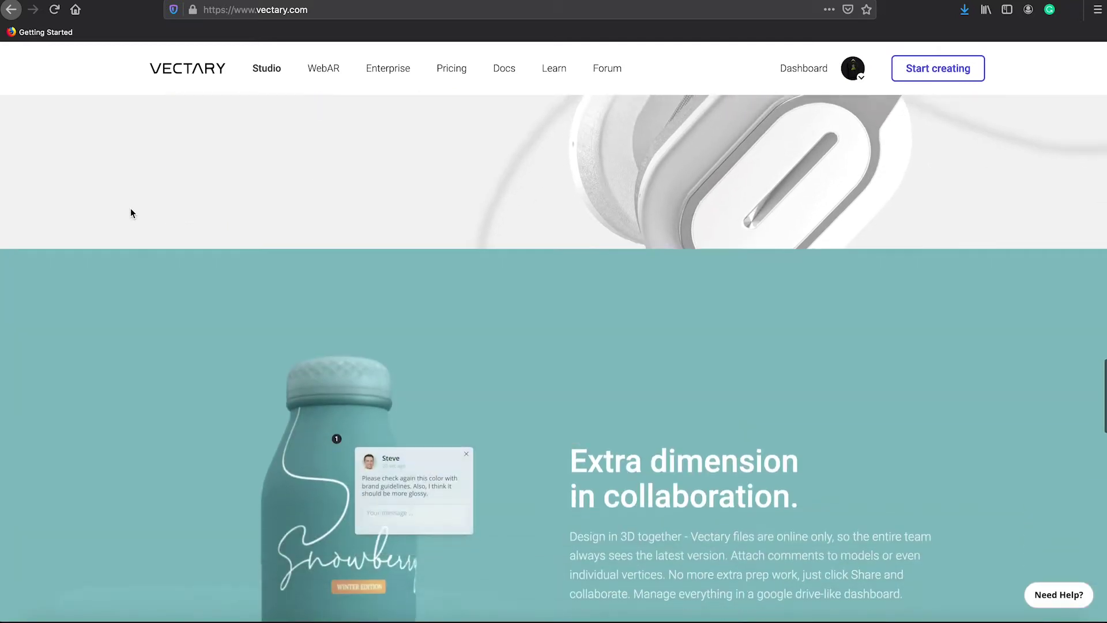
scroll(130, 212, down, 2)
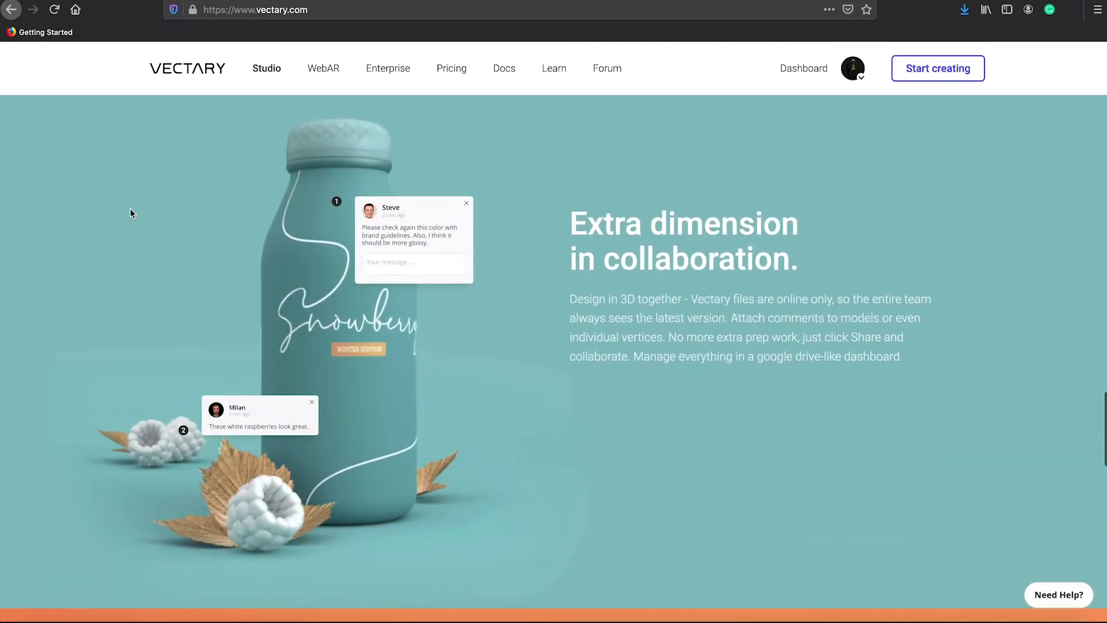
scroll(130, 213, down, 2)
scroll(130, 208, down, 5)
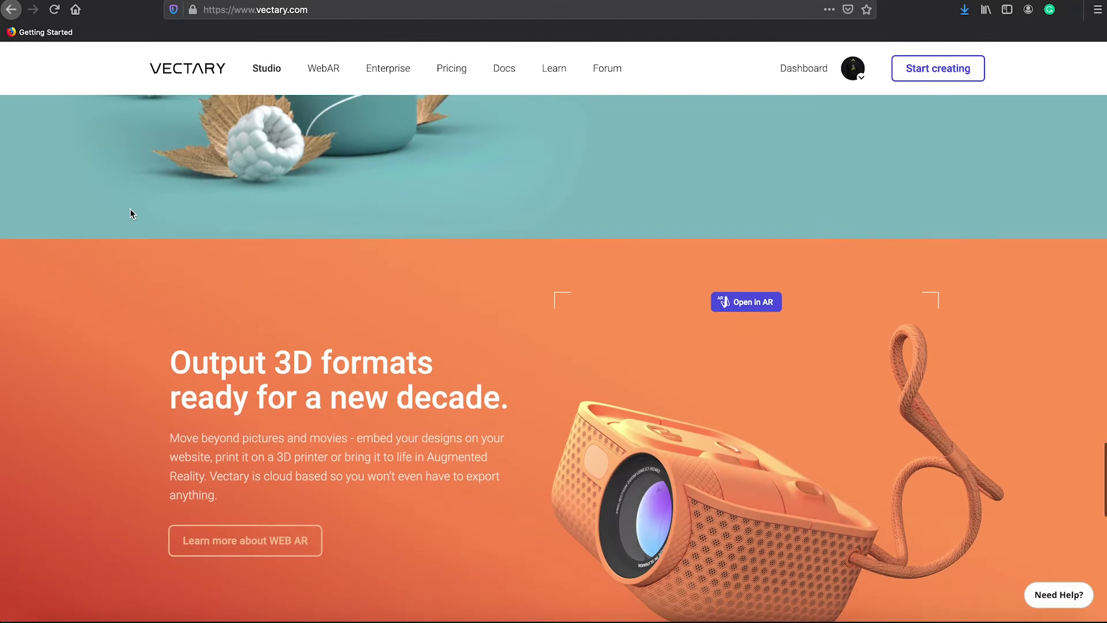
scroll(130, 208, down, 2)
scroll(130, 209, down, 7)
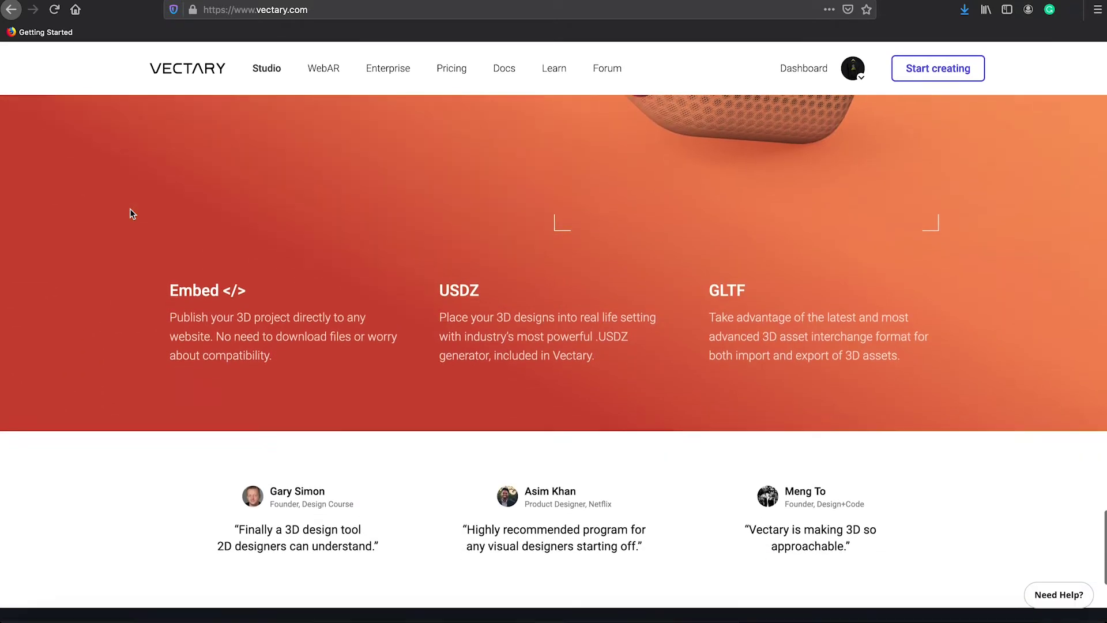
scroll(130, 209, down, 4)
Step: Open Vectary's Pricing page and compare the Free, Premium ($12/editor/month) and Enterprise plans
click(451, 68)
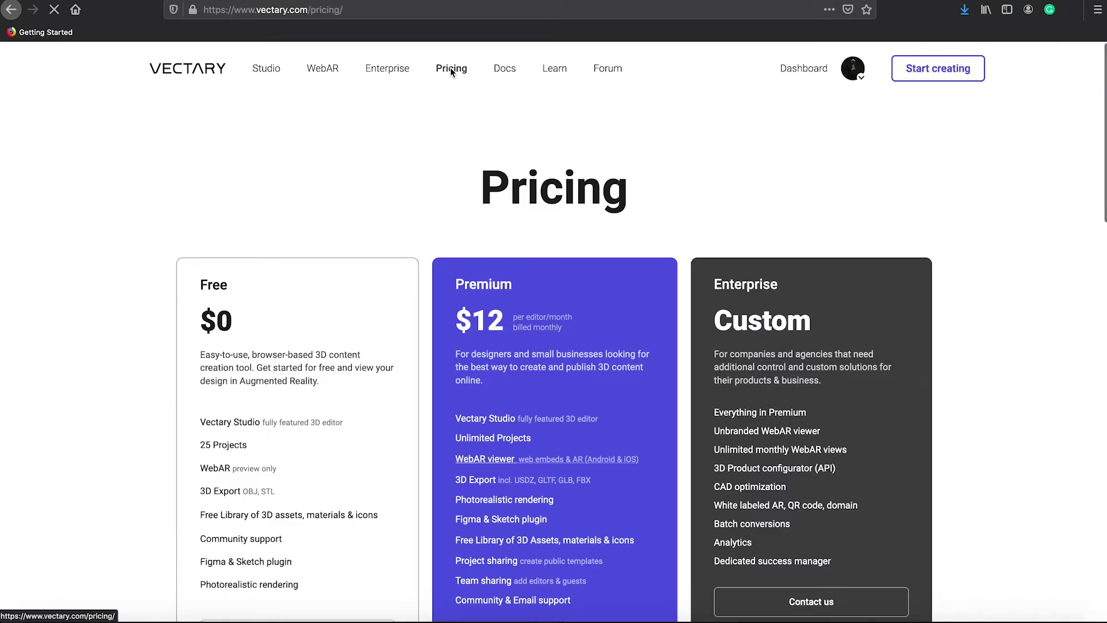
scroll(1002, 150, down, 5)
scroll(1002, 150, up, 3)
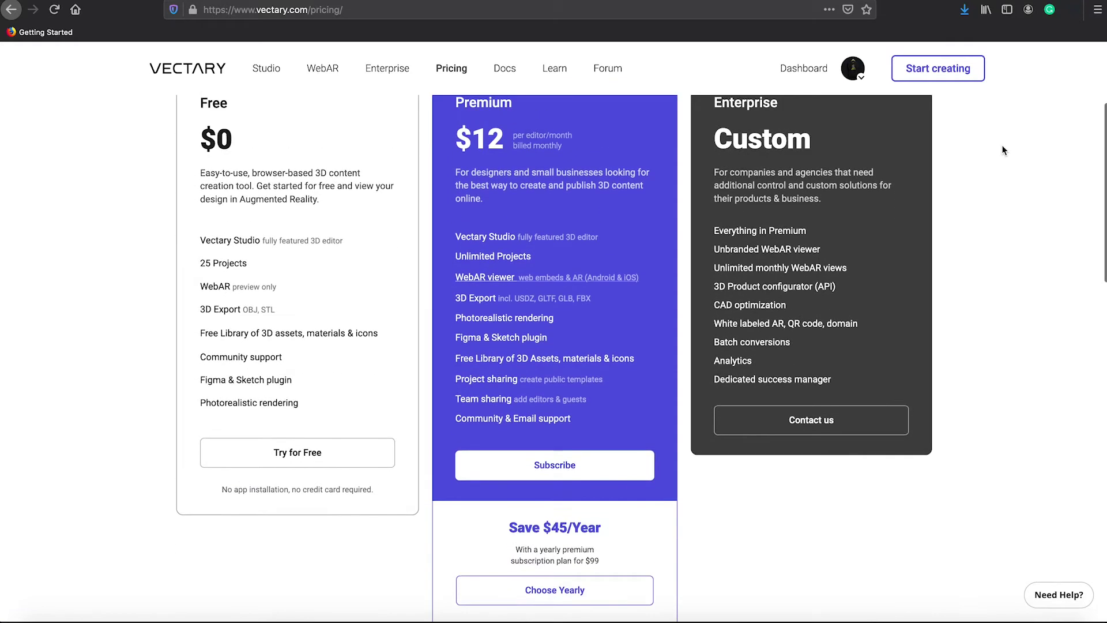
scroll(1001, 149, up, 2)
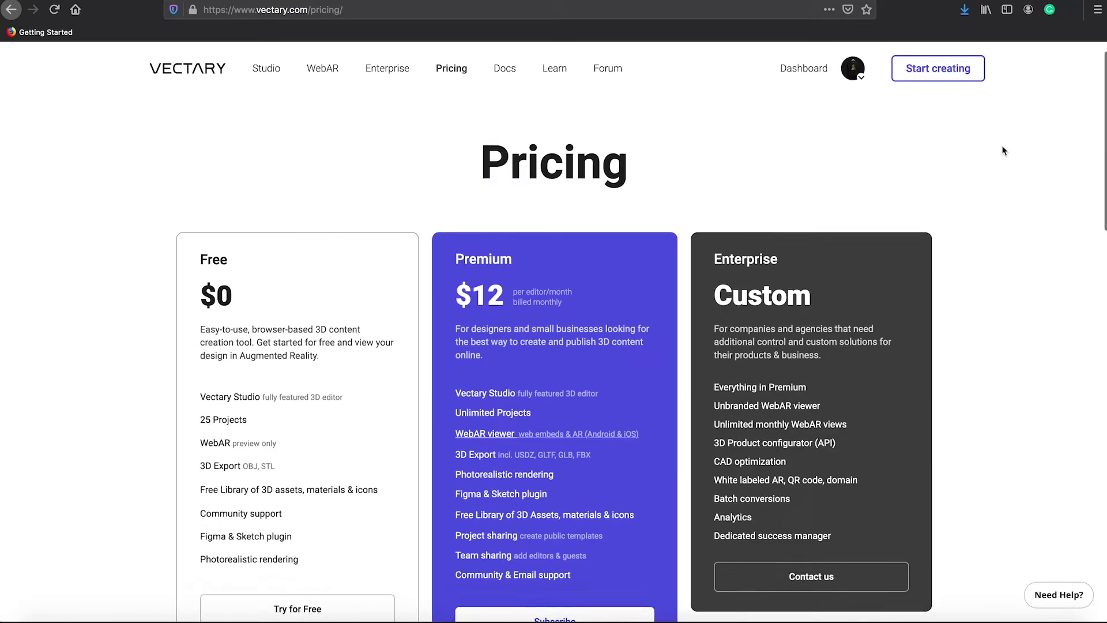
scroll(1048, 160, down, 2)
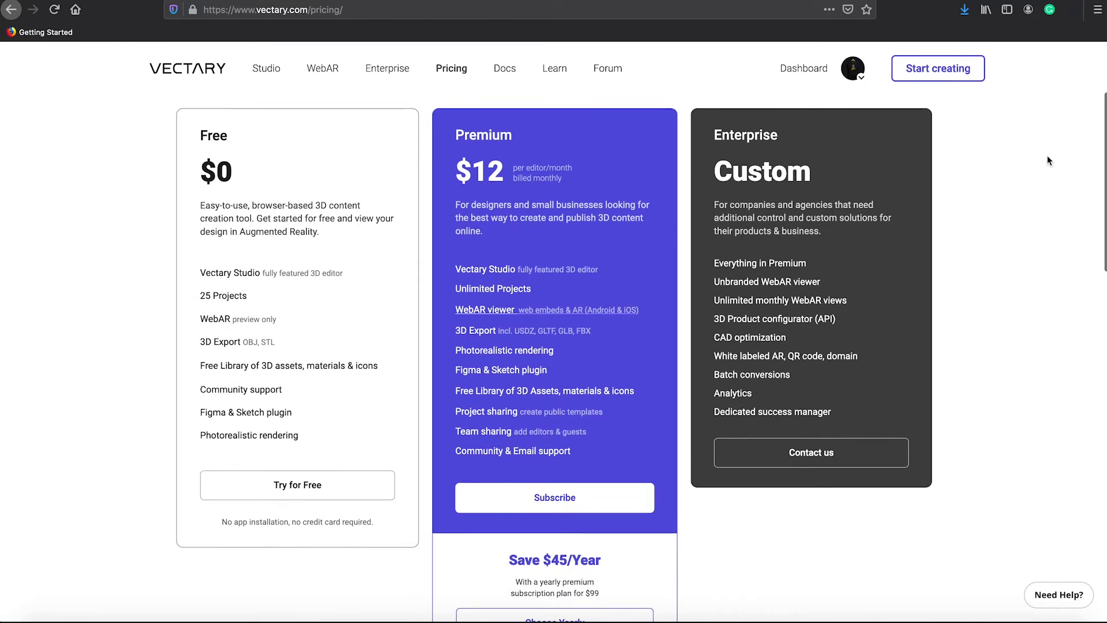
scroll(1036, 166, down, 2)
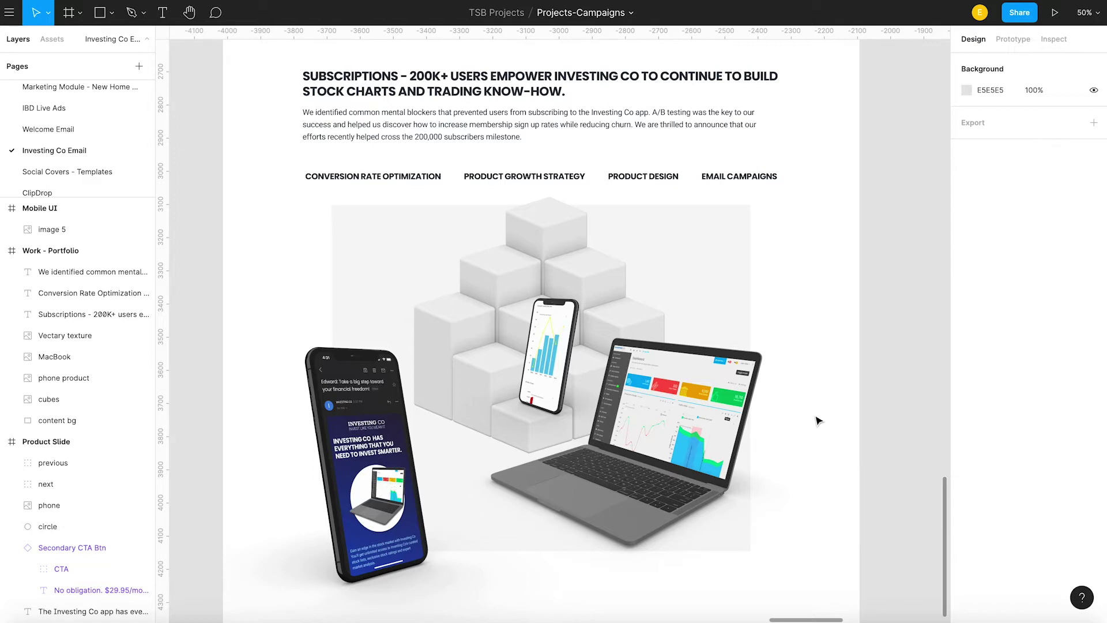
Step: Scroll the canvas up to the Brandin - Design - Best Practices frame with its #75BBF9, #3C434D, #0031C0 swatches
scroll(795, 421, up, 6)
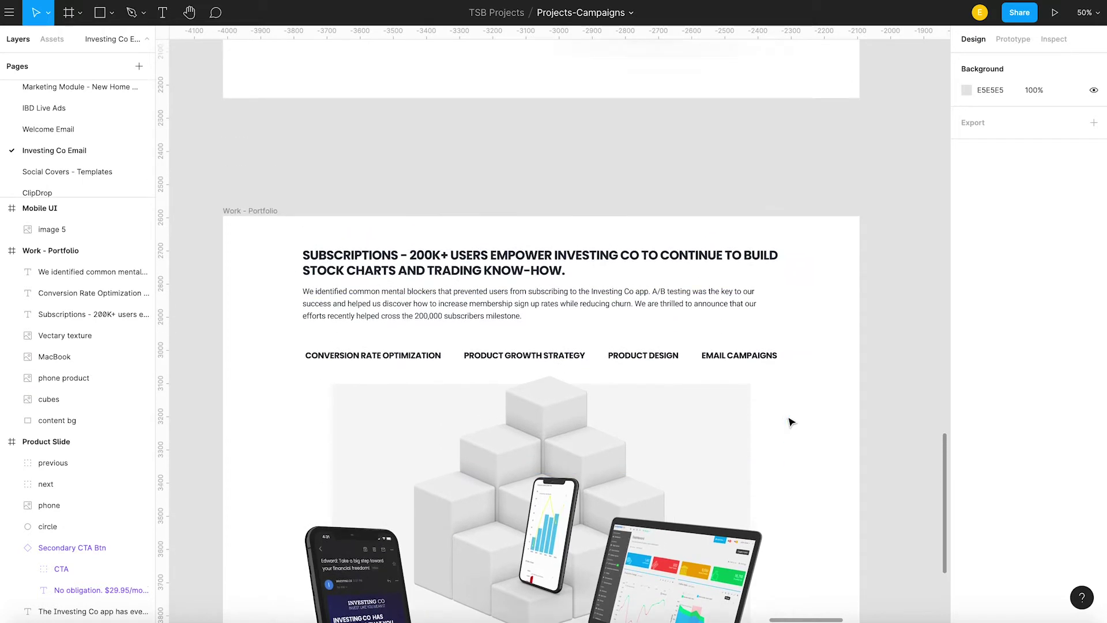
scroll(790, 422, up, 3)
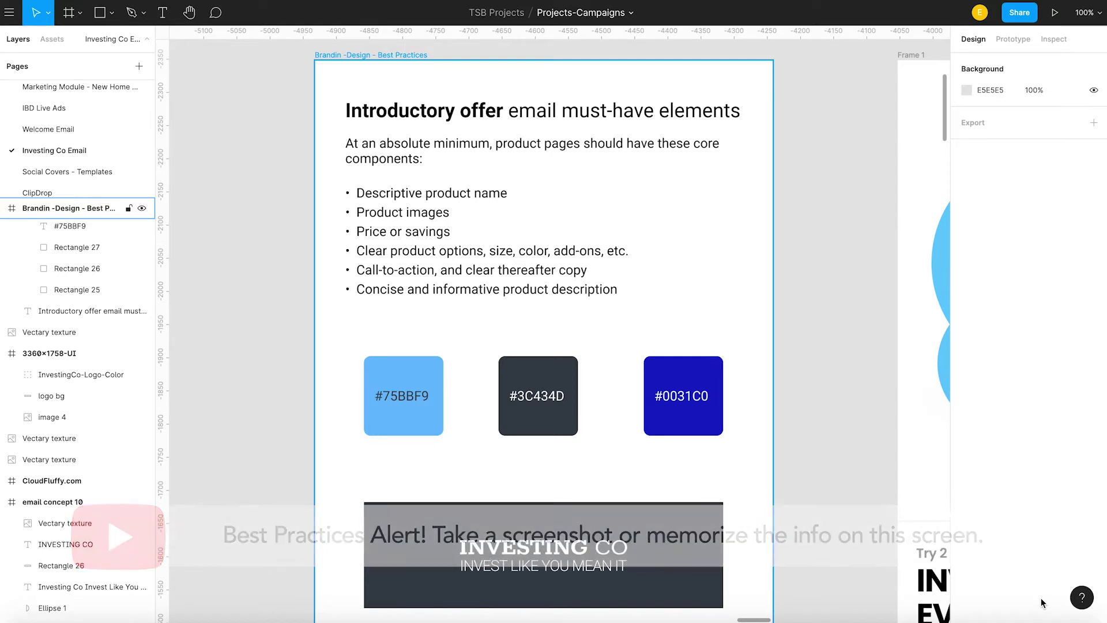
Step: Pan across the Best Practices guide and the light and dark Investing Co email frames
scroll(247, 183, right, 10)
scroll(247, 183, down, 5)
scroll(612, 272, right, 8)
scroll(613, 272, down, 1)
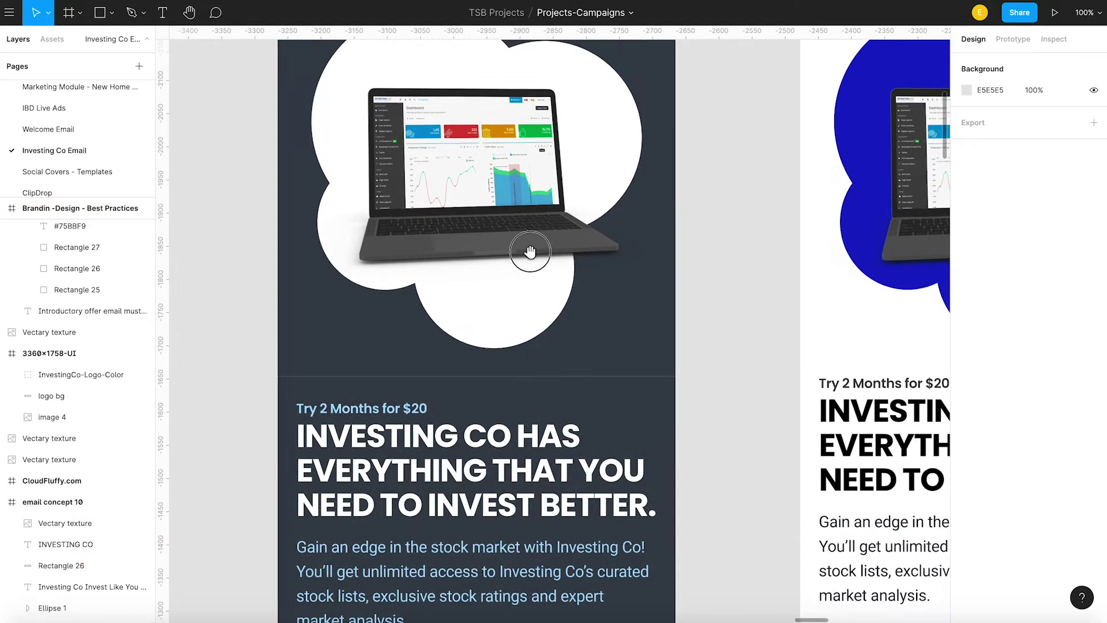
scroll(580, 230, right, 6)
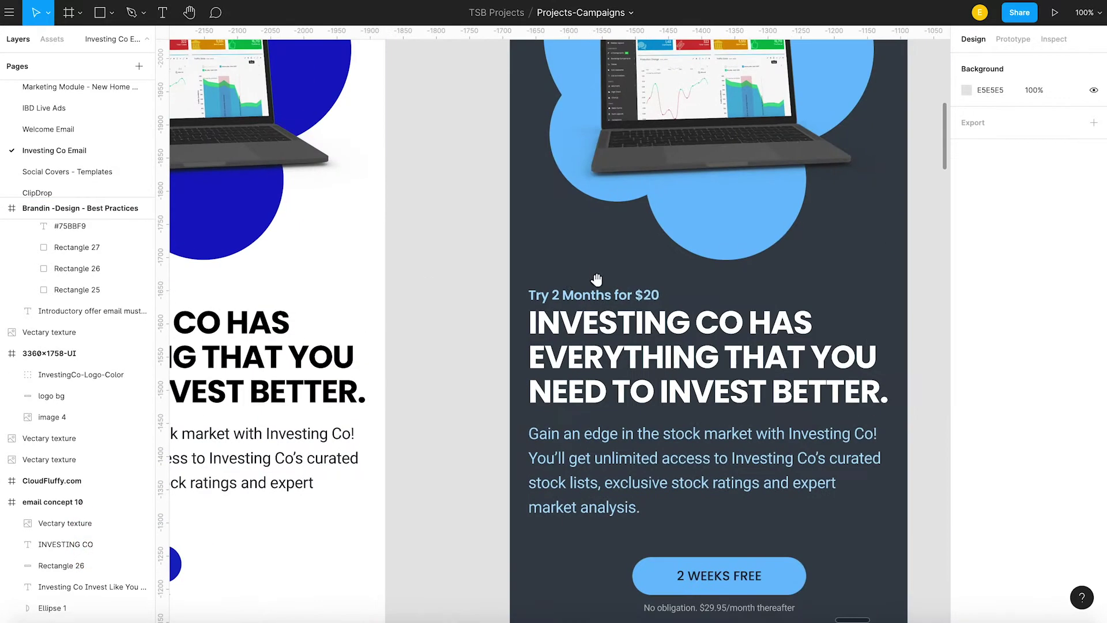
scroll(489, 235, left, 15)
scroll(489, 234, up, 3)
scroll(606, 351, left, 9)
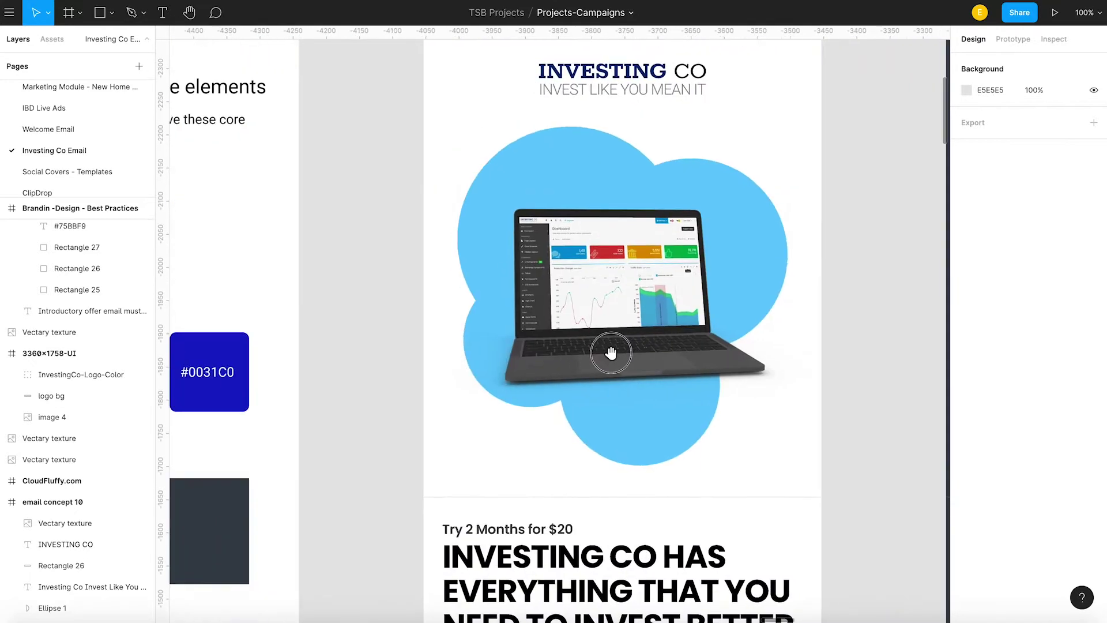
scroll(444, 365, right, 5)
scroll(112, 353, right, 7)
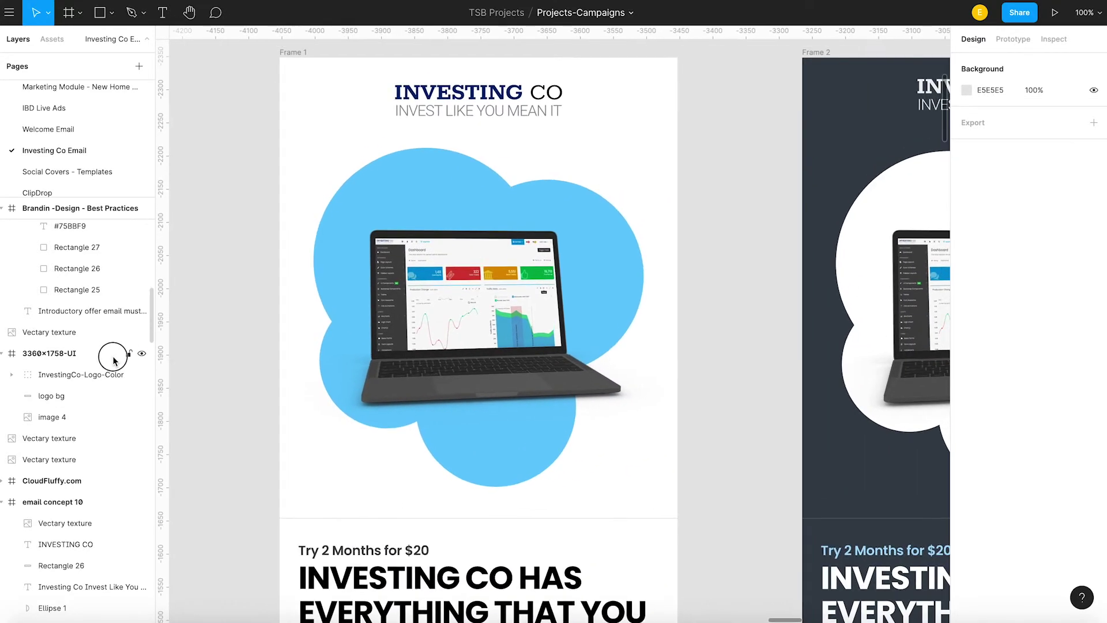
scroll(104, 346, left, 5)
scroll(122, 350, right, 1)
scroll(122, 348, down, 2)
scroll(762, 263, down, 3)
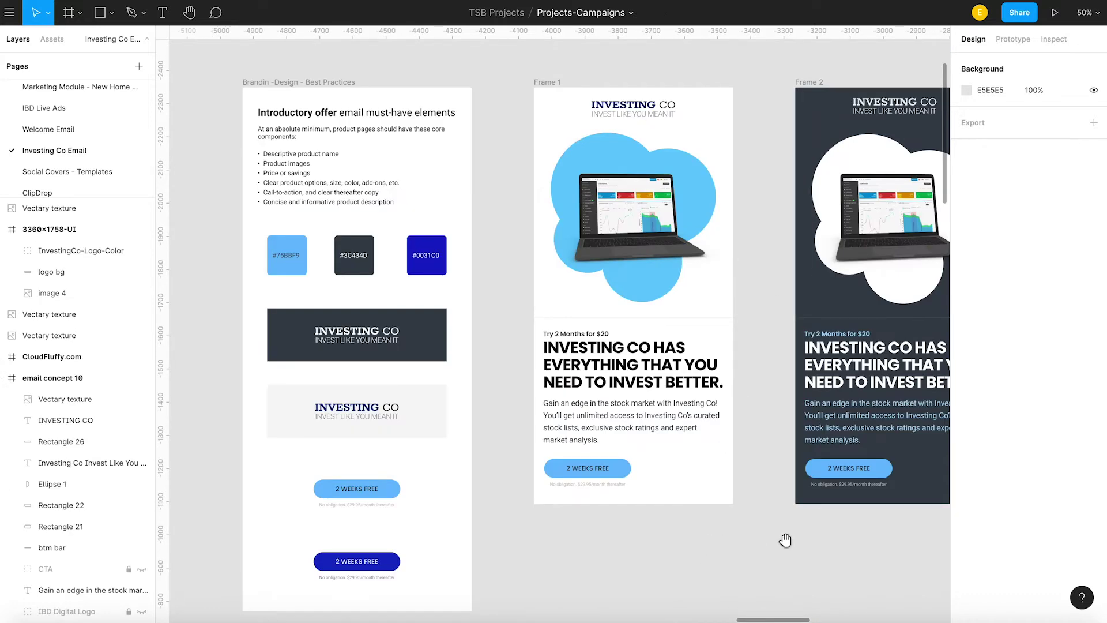
Step: Pan through Frames 4 to 8 and on to email concepts 9 and 10
scroll(786, 540, right, 5)
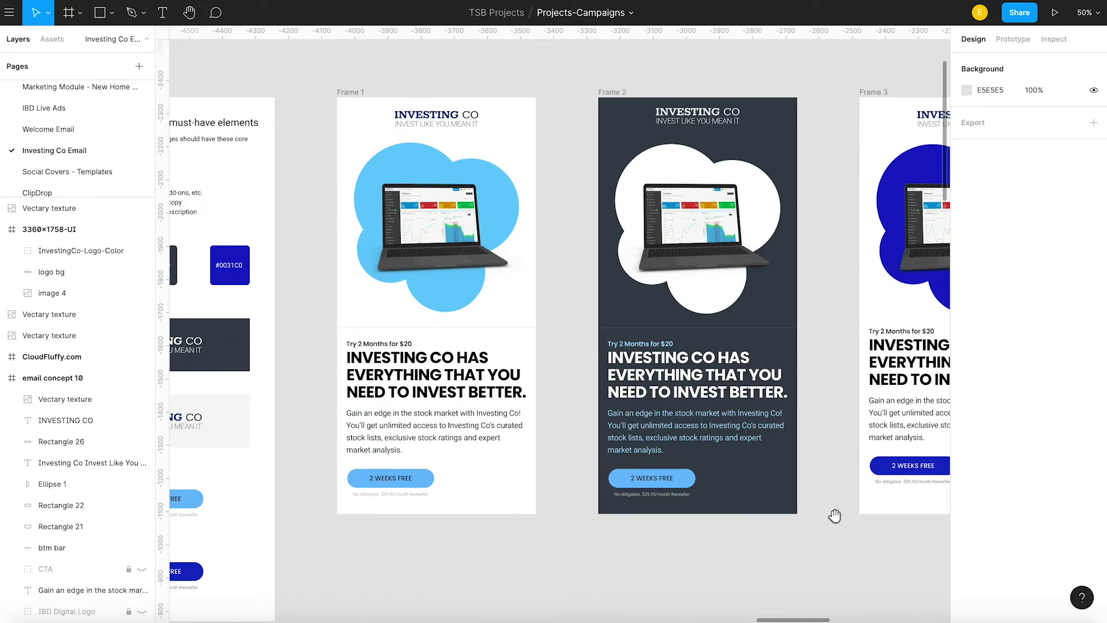
drag(834, 515, 528, 499)
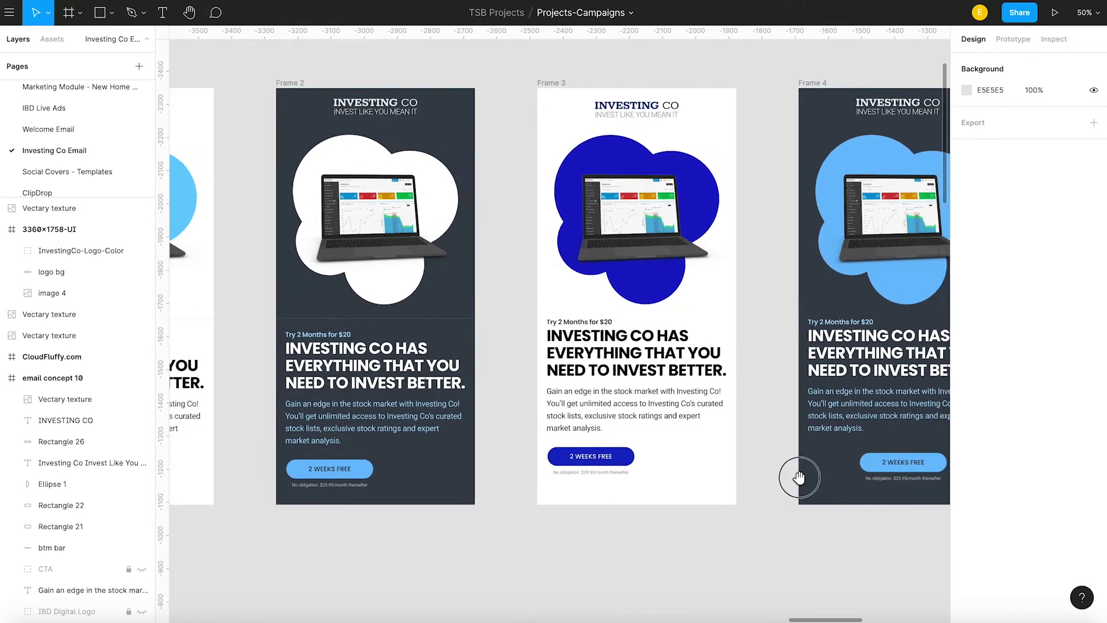
drag(798, 477, 486, 469)
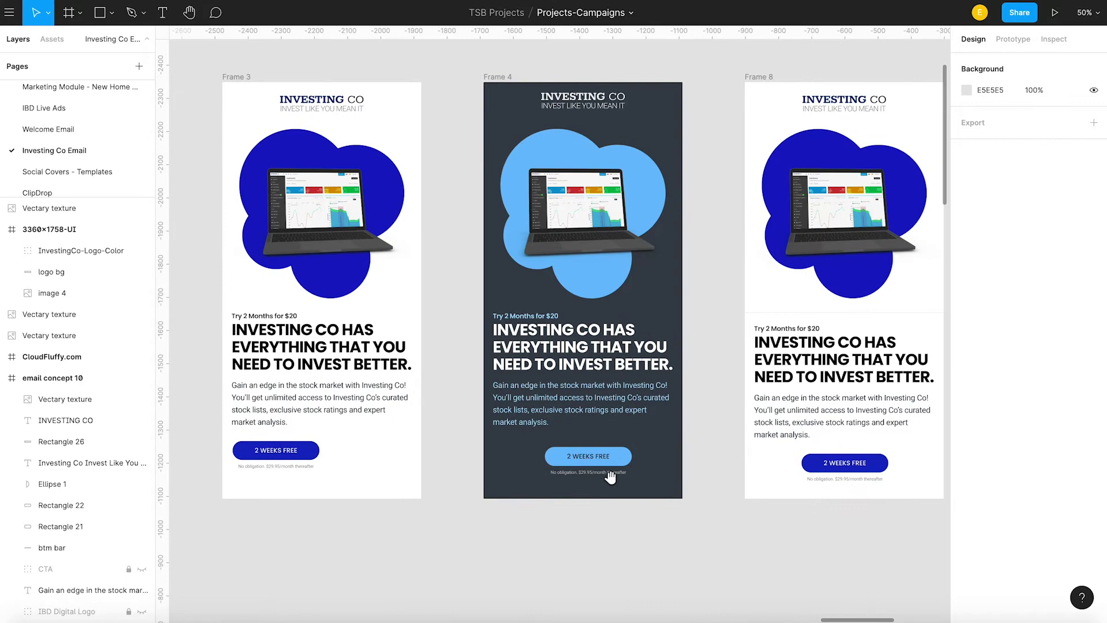
drag(756, 467, 662, 178)
drag(250, 539, 603, 370)
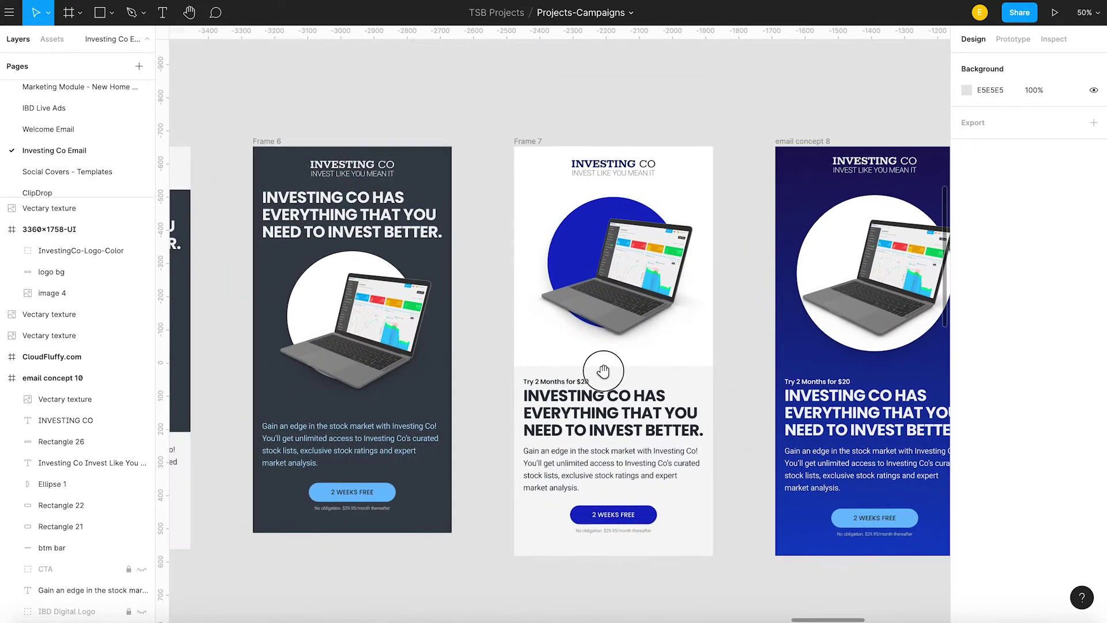
drag(397, 380, 468, 391)
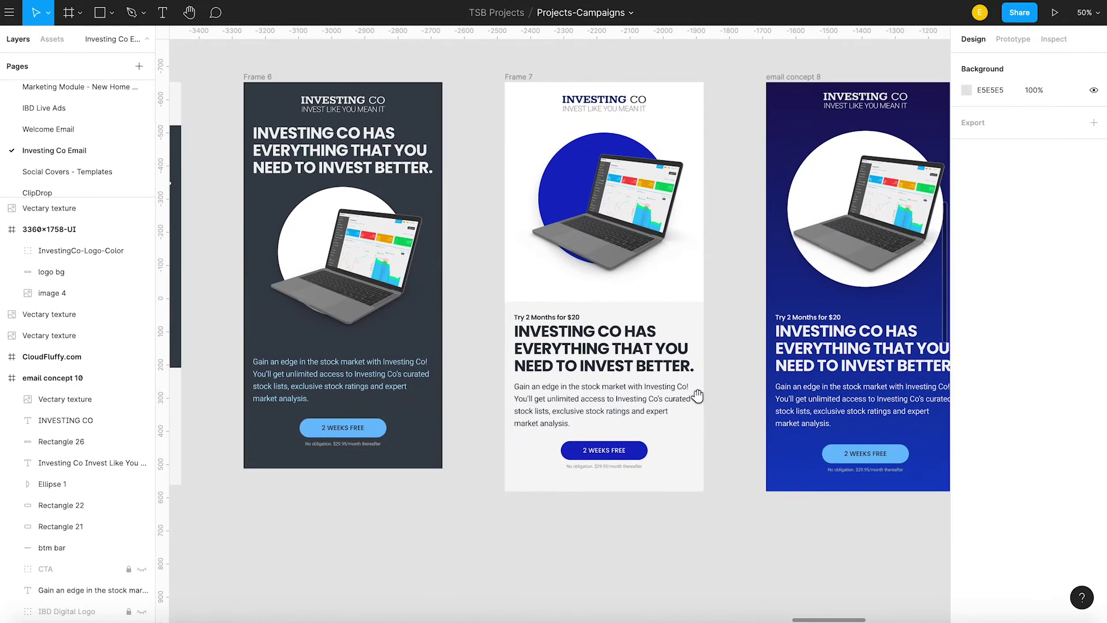
drag(697, 395, 395, 388)
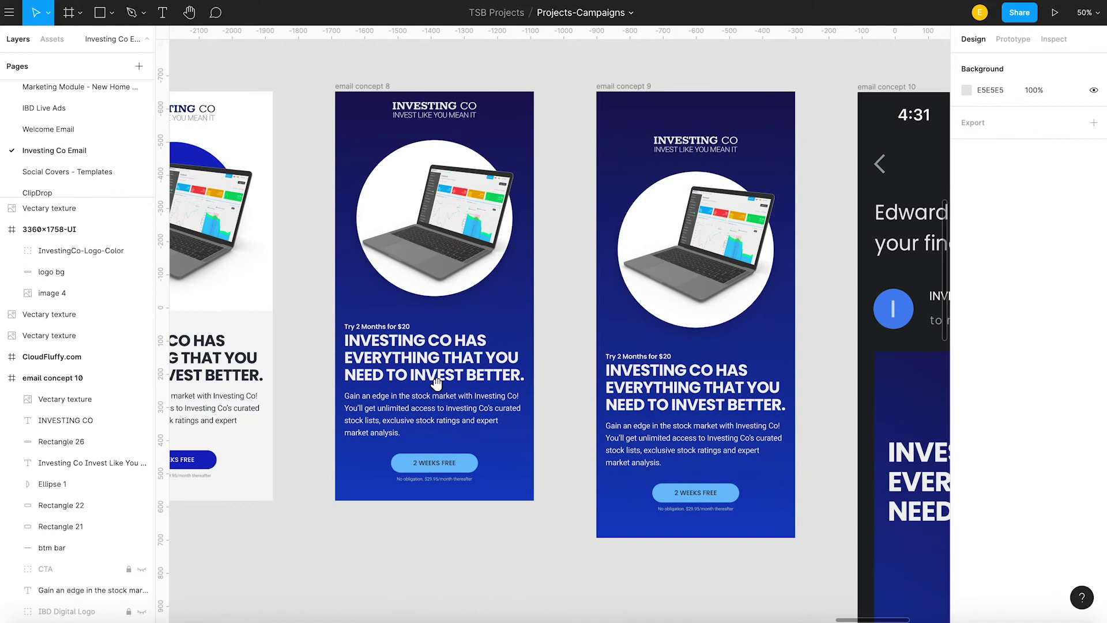
drag(600, 452, 397, 401)
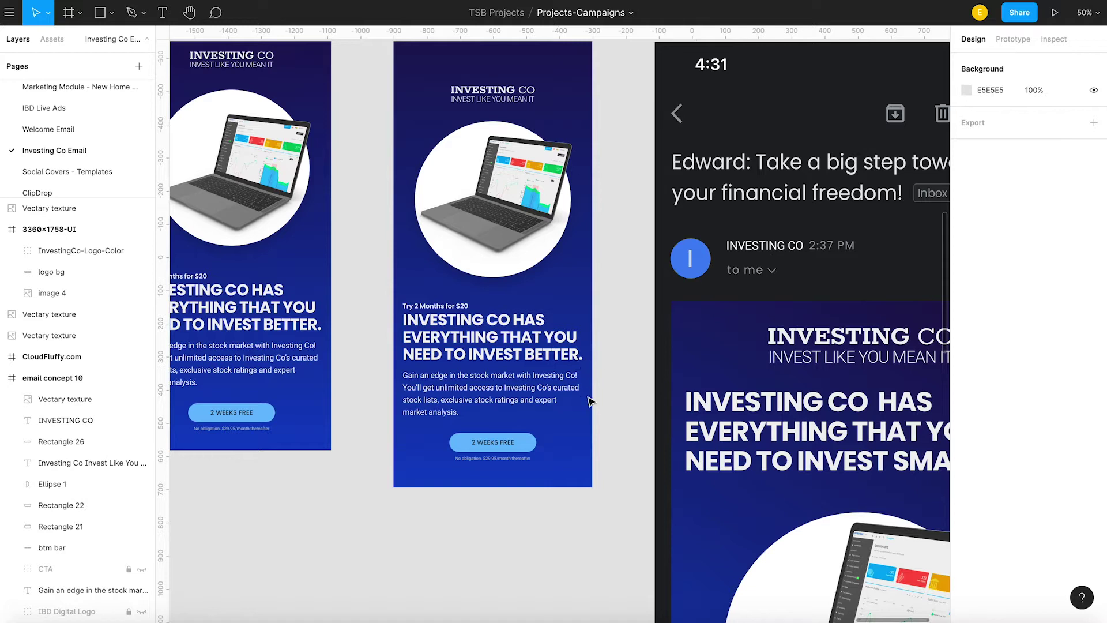
Step: Zoom out for an overview of all frames, then centre email concept 10 at 25%
scroll(589, 400, down, 5)
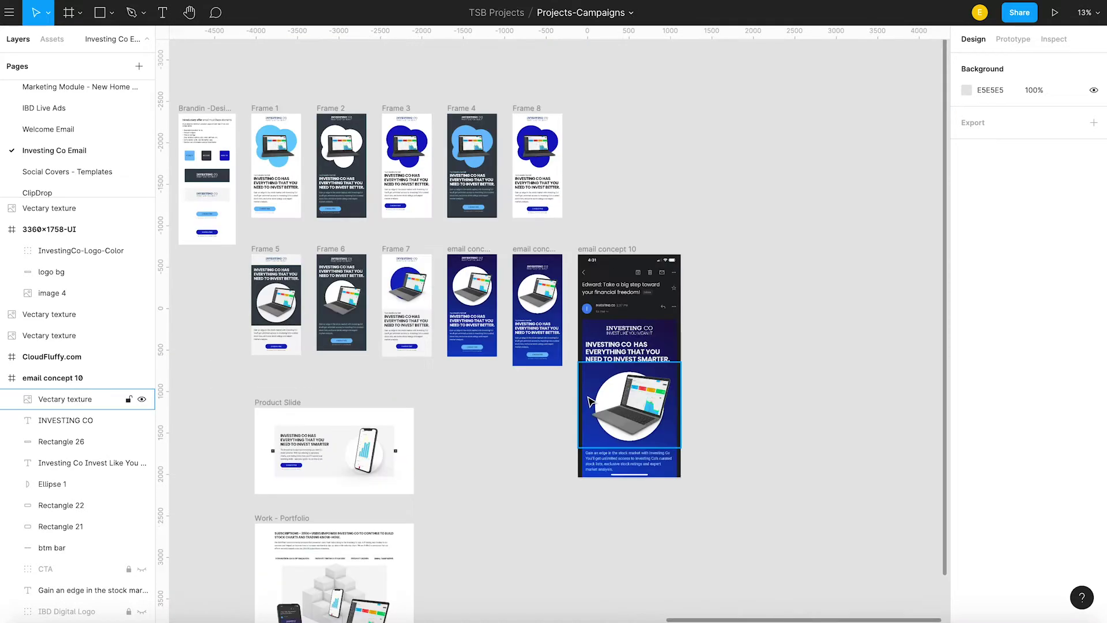
scroll(496, 334, up, 2)
scroll(496, 334, left, 2)
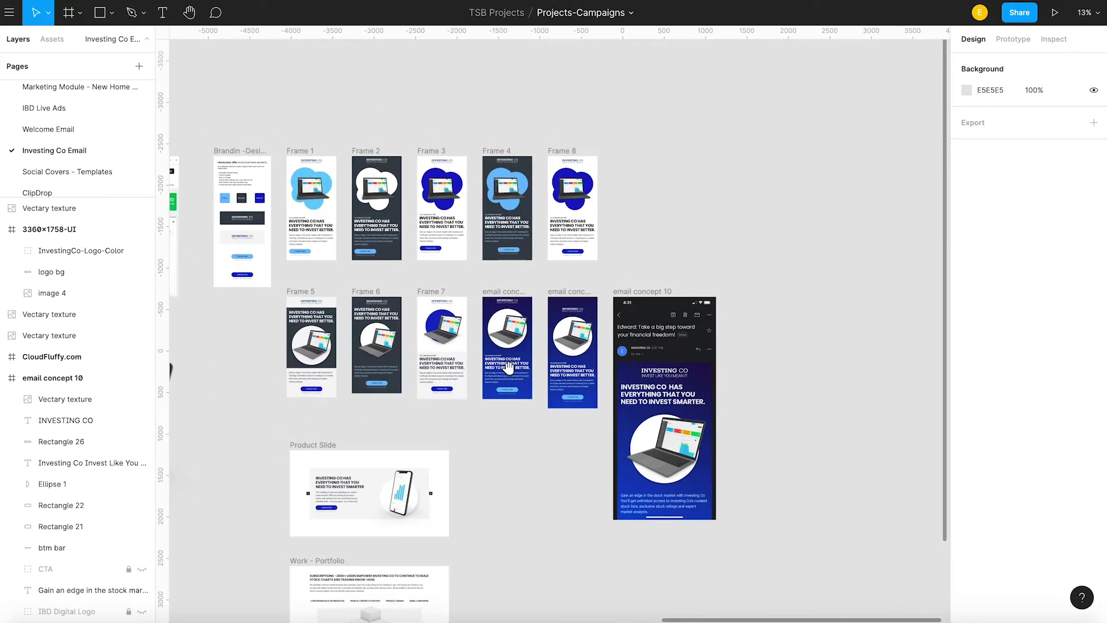
drag(573, 432, 494, 415)
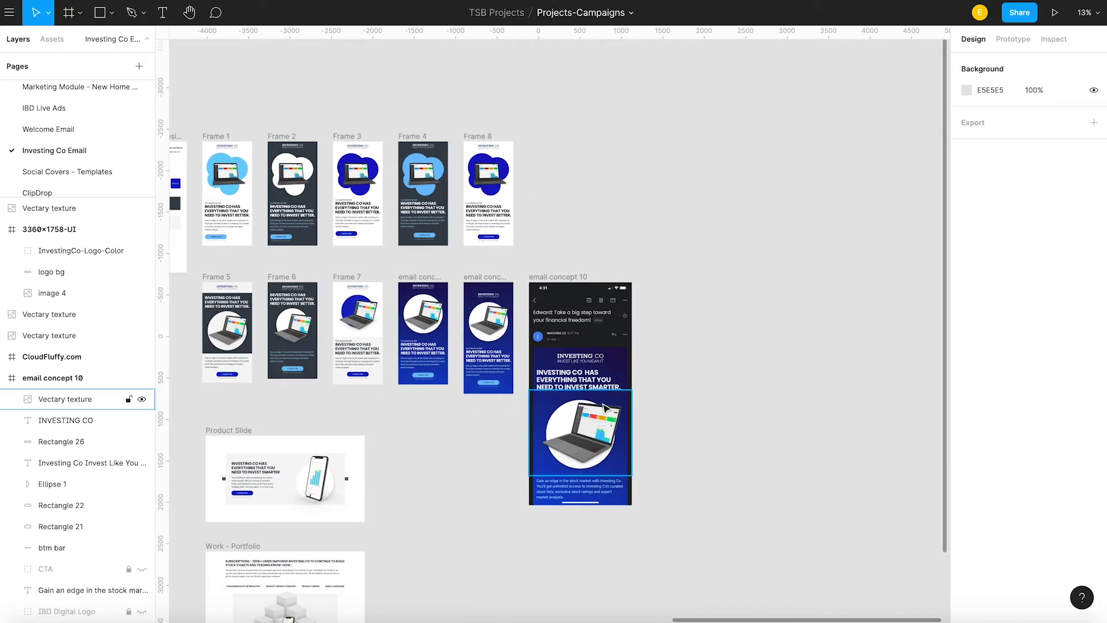
scroll(605, 407, up, 3)
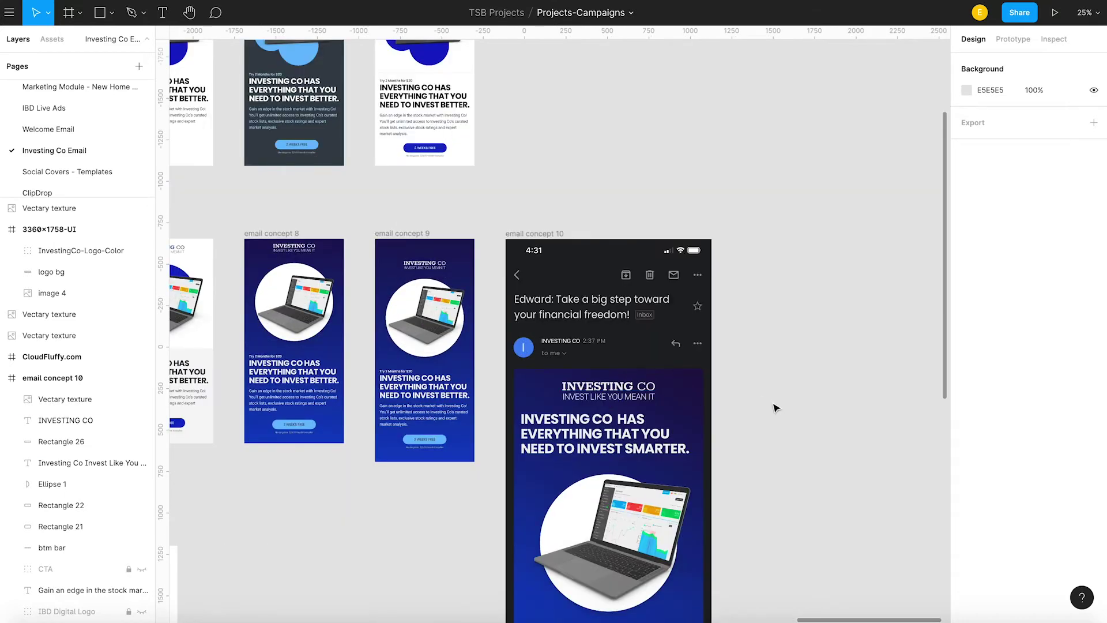
drag(799, 429, 713, 291)
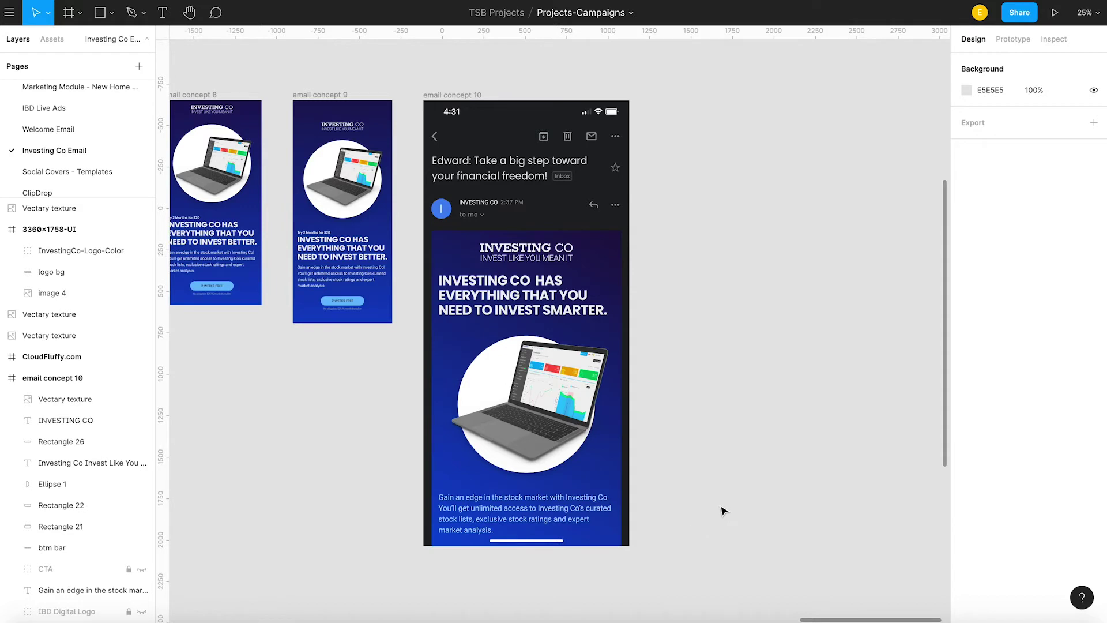
drag(689, 273, 588, 271)
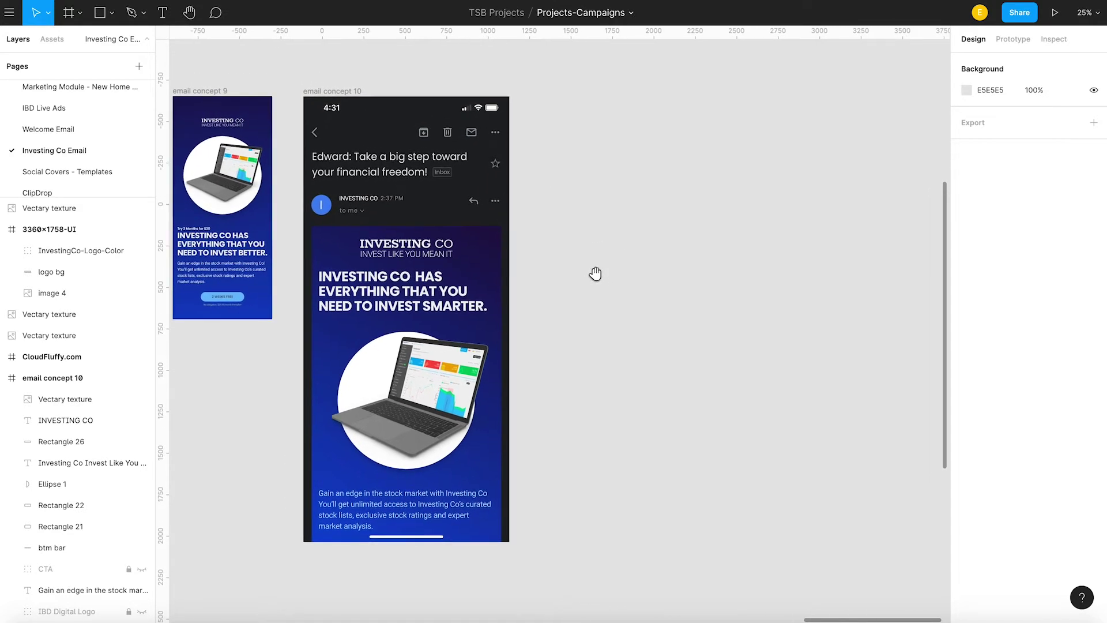
scroll(571, 267, right, 1)
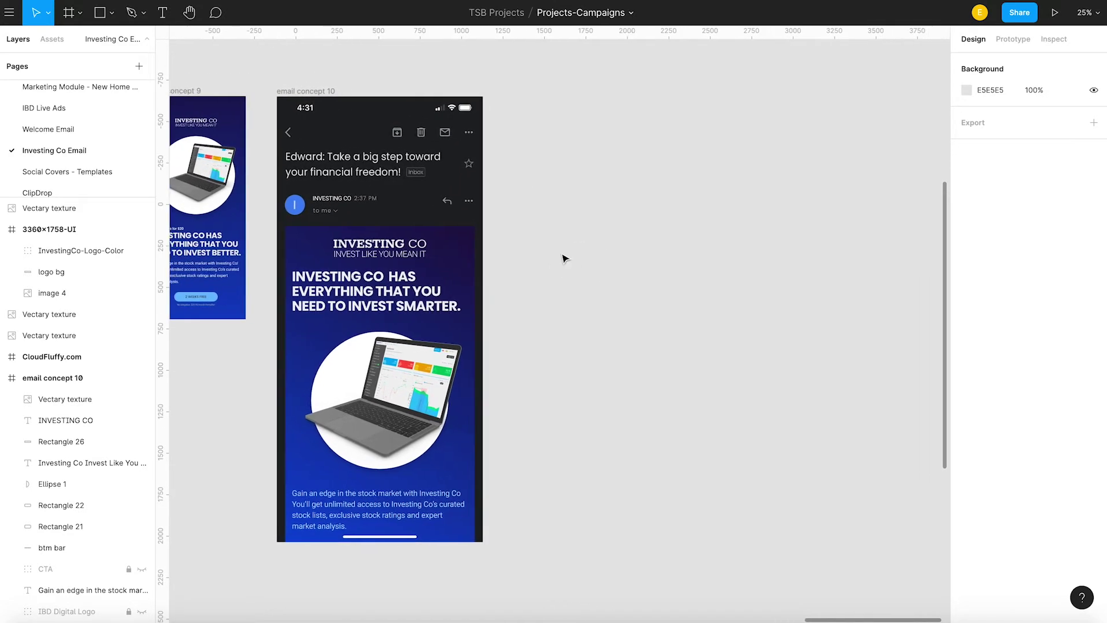
Step: Launch the Vectary 3D plugin and apply the email concept 10 frame to the phone screen
right_click(543, 224)
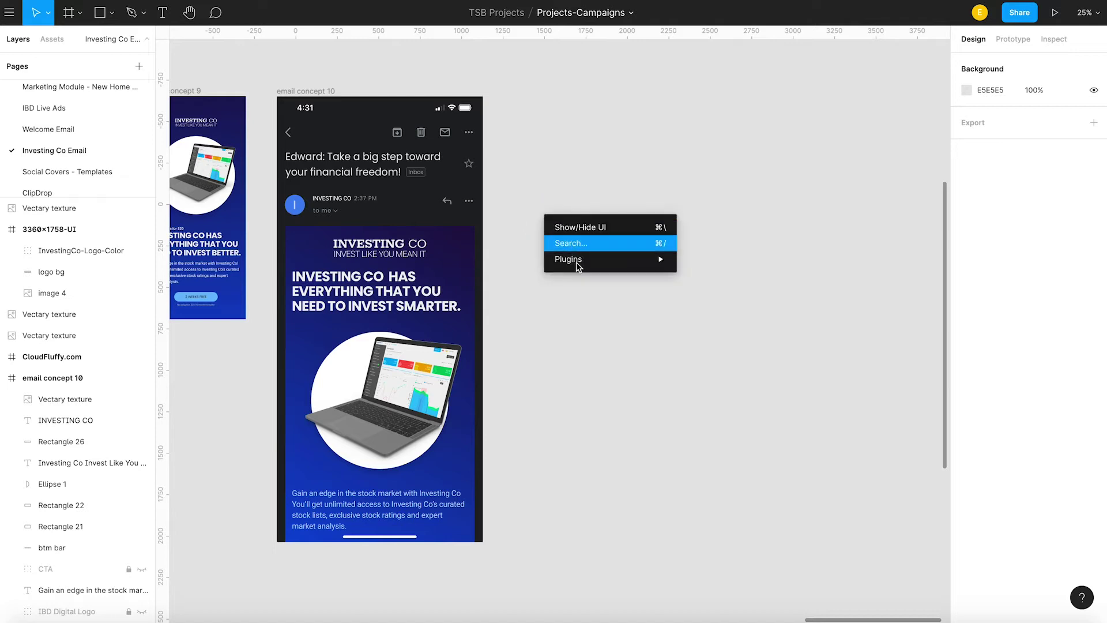
mouse_move(580, 268)
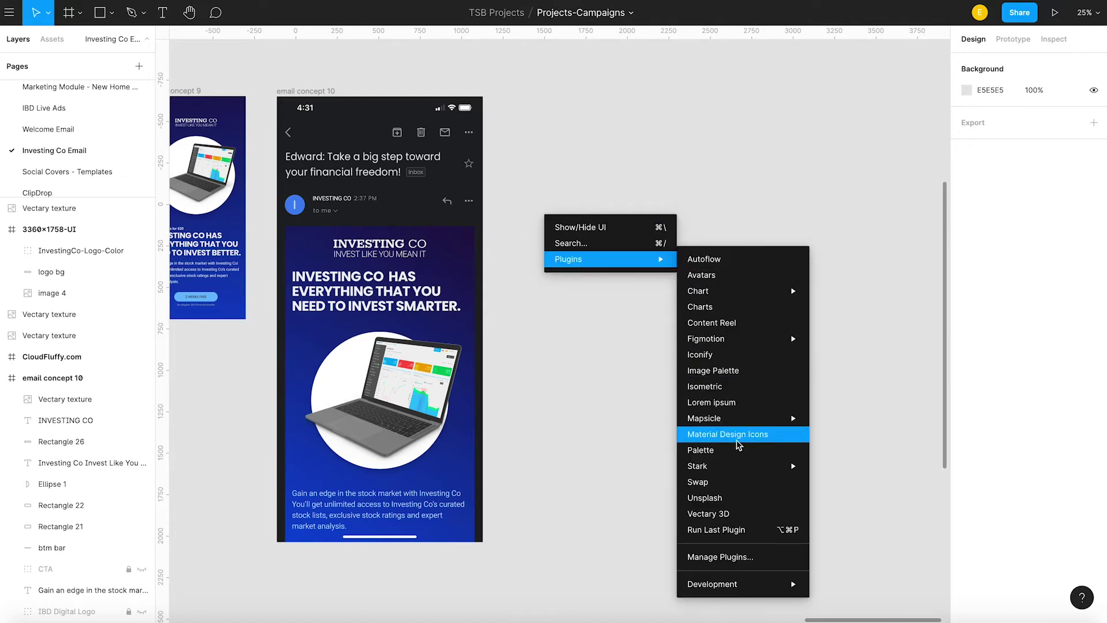
click(726, 515)
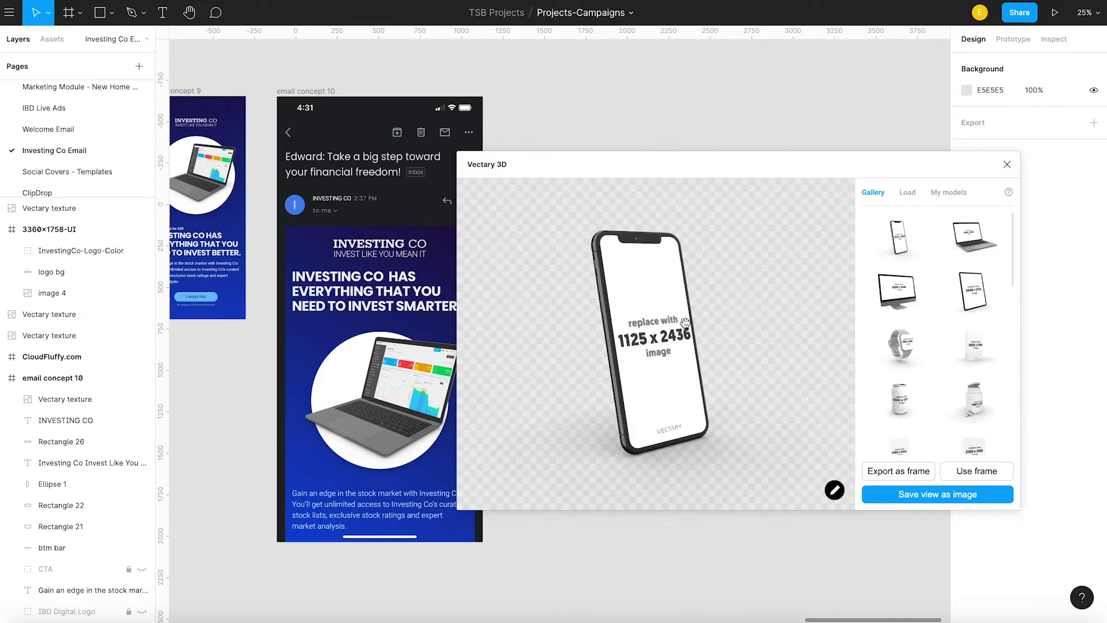
scroll(293, 110, up, 1)
click(293, 109)
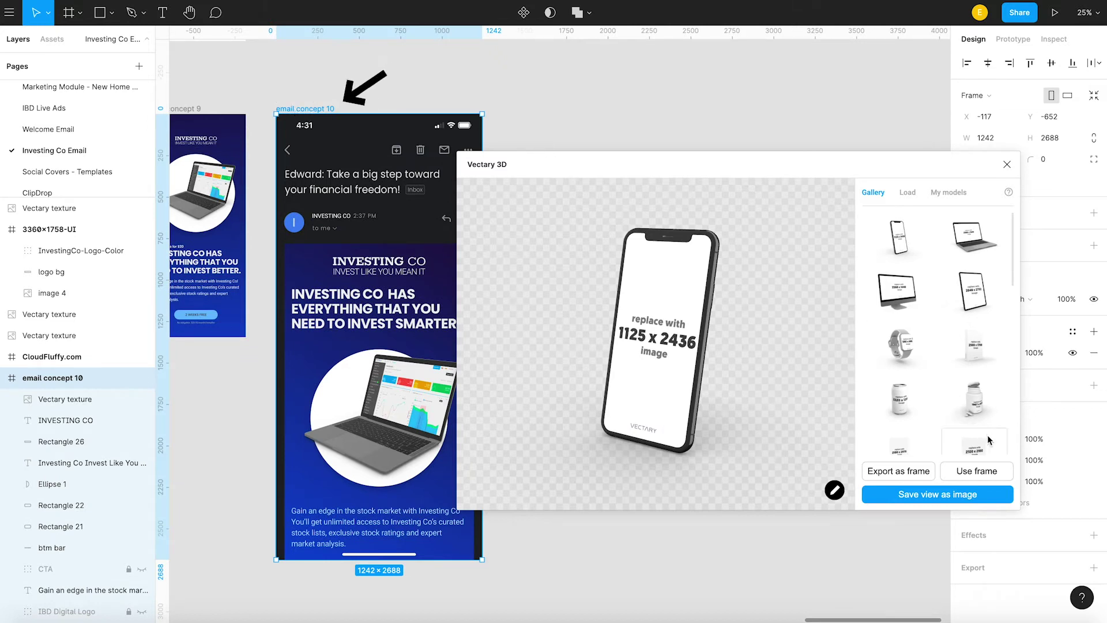
click(977, 471)
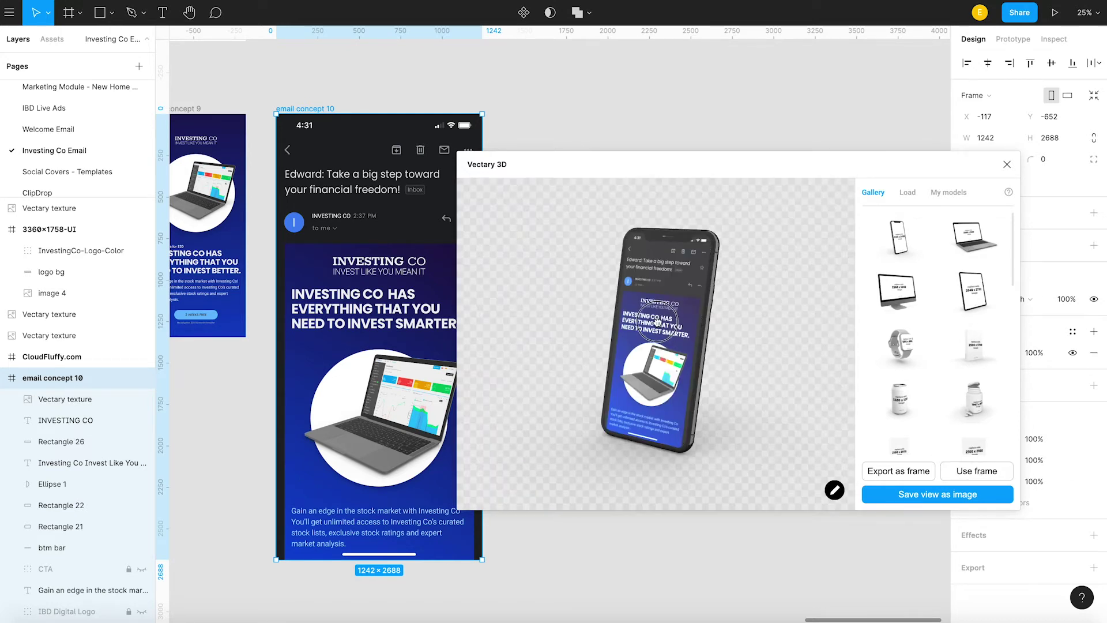
Step: Rotate the 3D phone mockup to a new angle and zoom the preview to frame the whole phone
drag(664, 333, 681, 352)
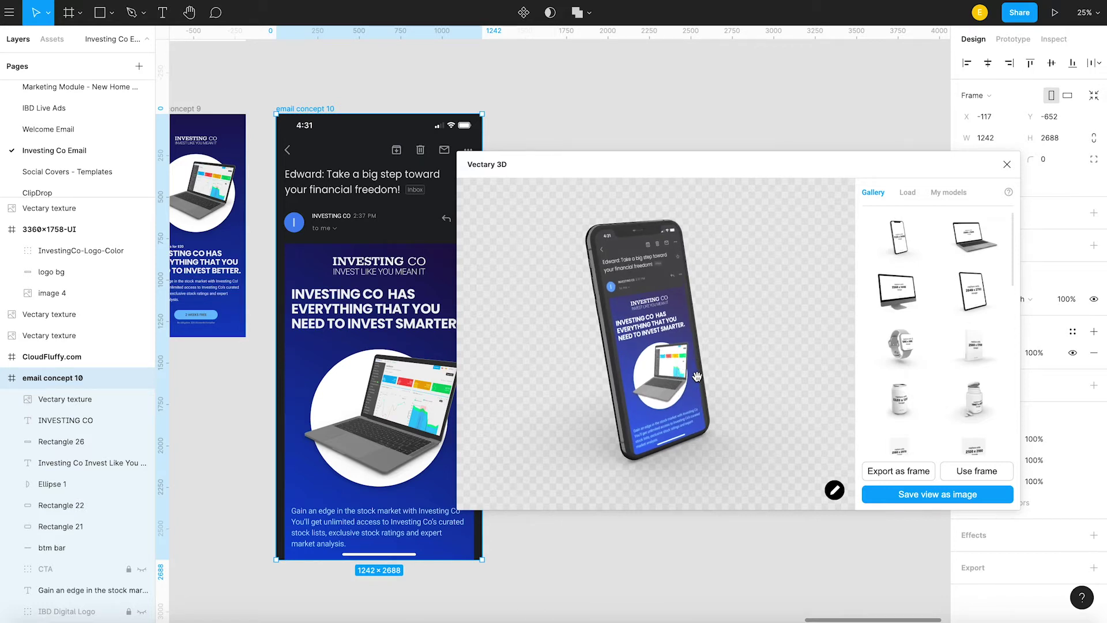
scroll(668, 393, down, 3)
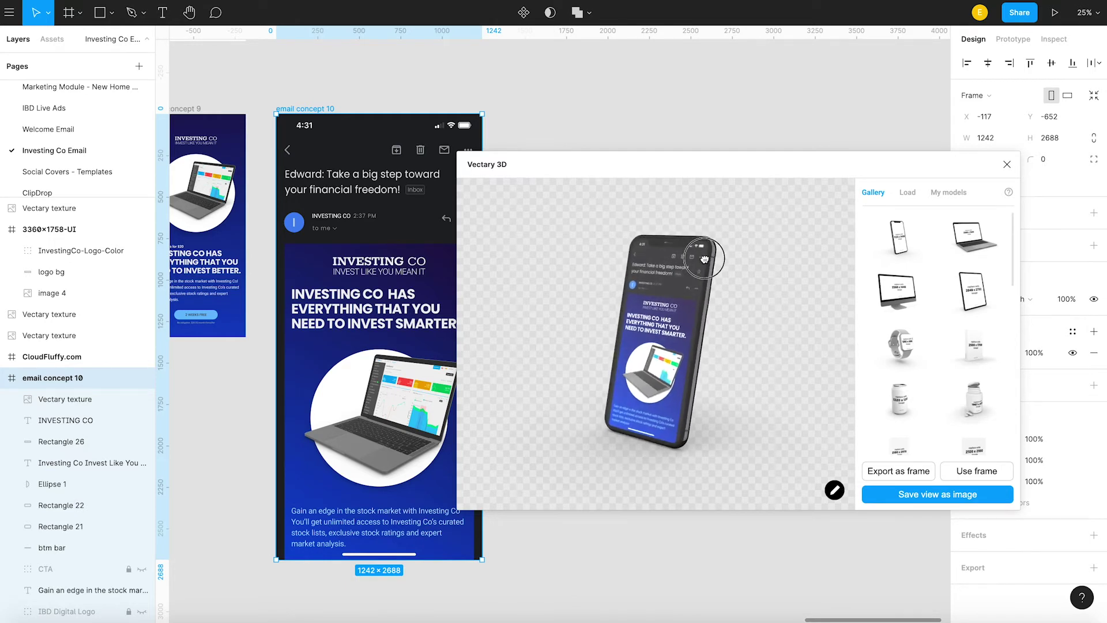
drag(711, 257, 706, 256)
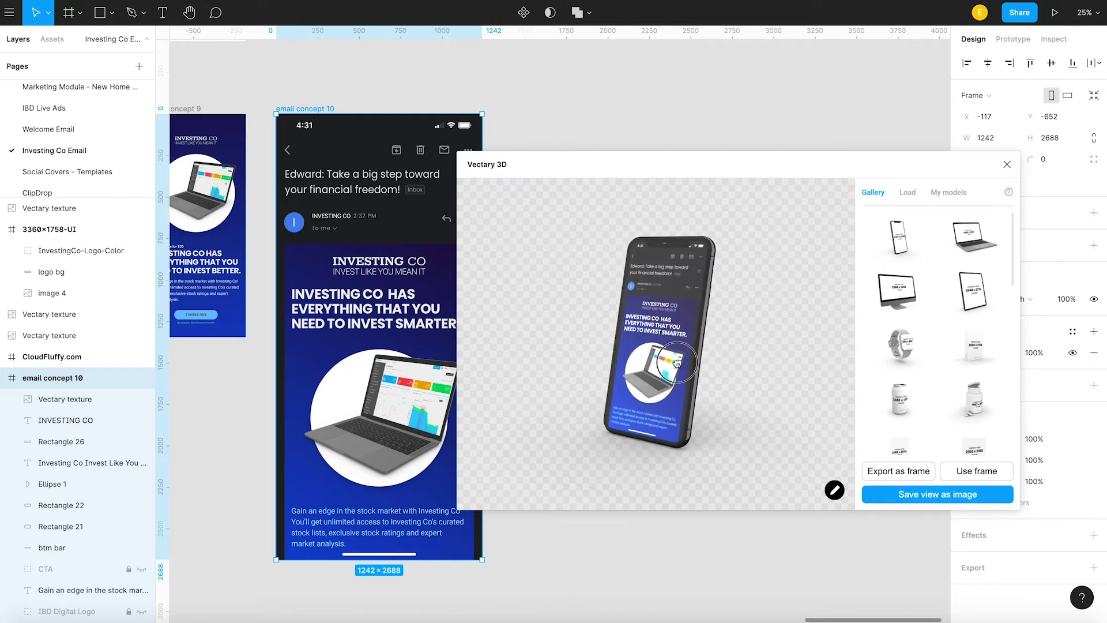
scroll(659, 362, up, 3)
scroll(659, 362, up, 5)
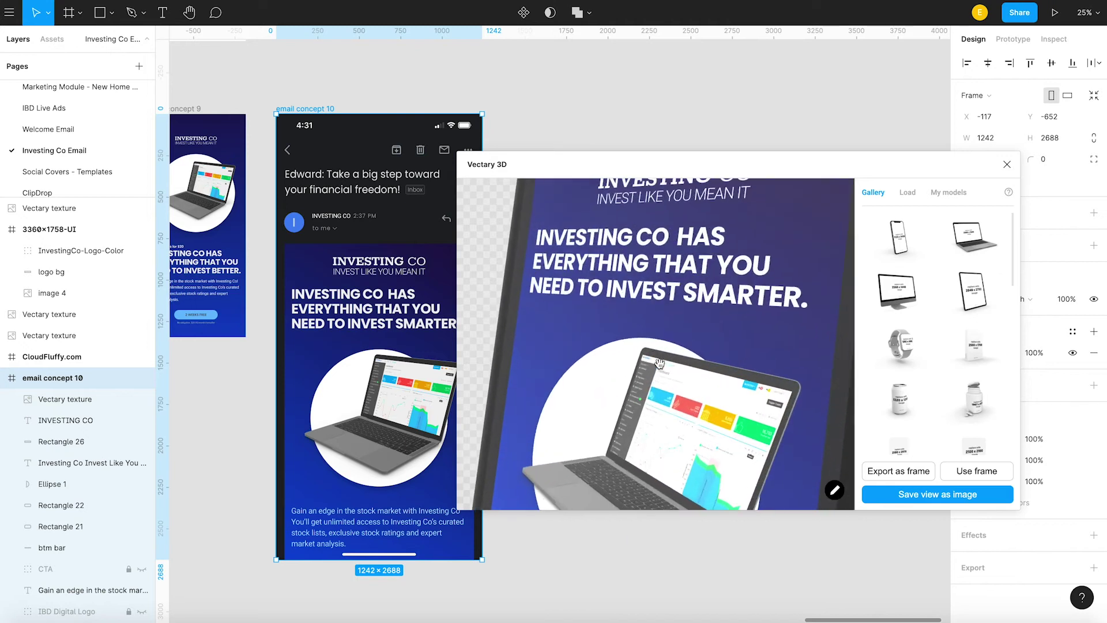
scroll(658, 362, down, 8)
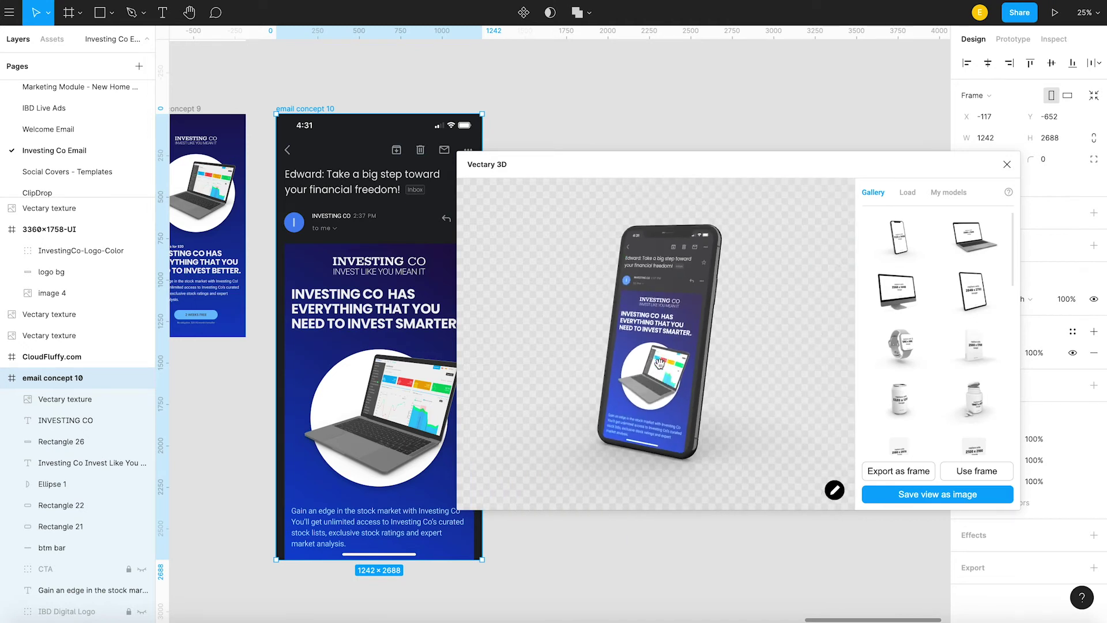
scroll(659, 362, down, 2)
Step: Save the 3D view as a 3600×3000 image and place it beside email concept 10 at X 604, Y -676
click(920, 495)
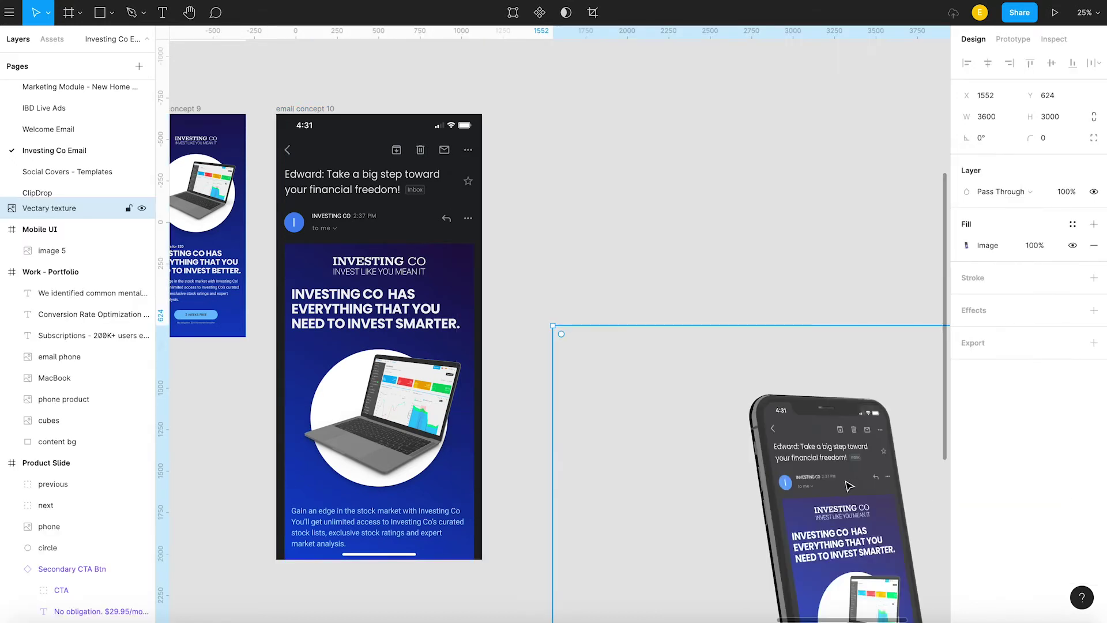
drag(847, 496, 751, 291)
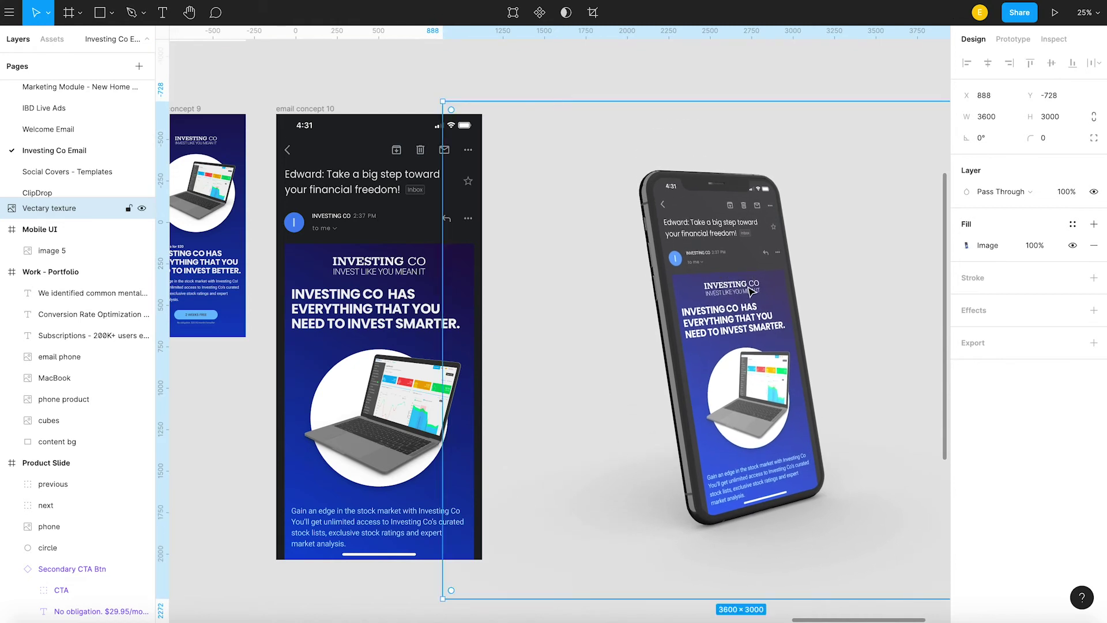
scroll(768, 307, right, 3)
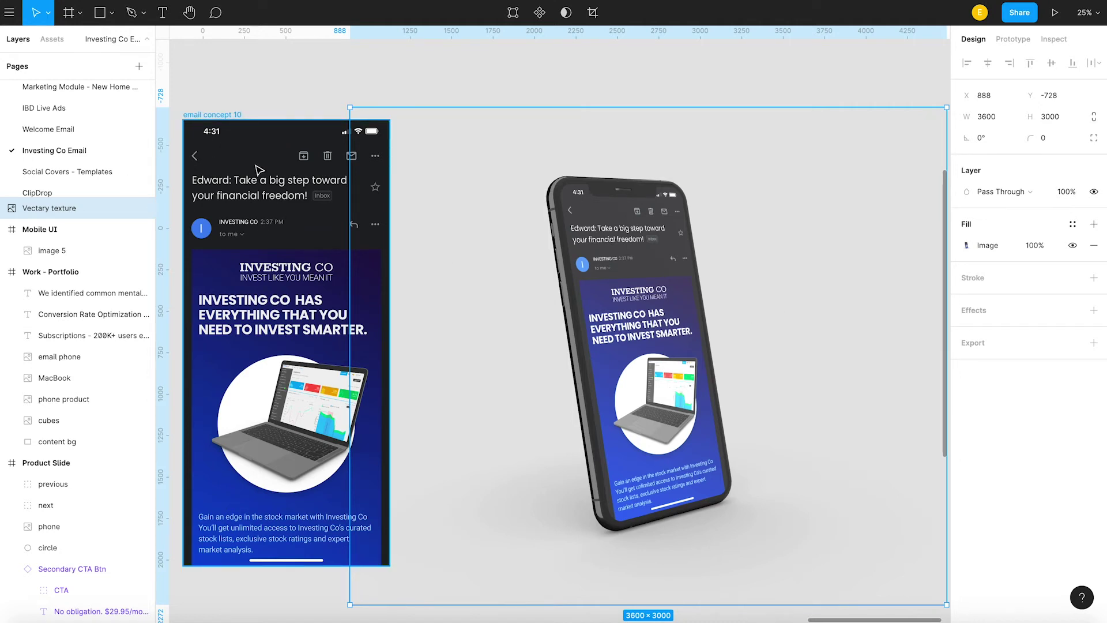
drag(649, 294, 614, 303)
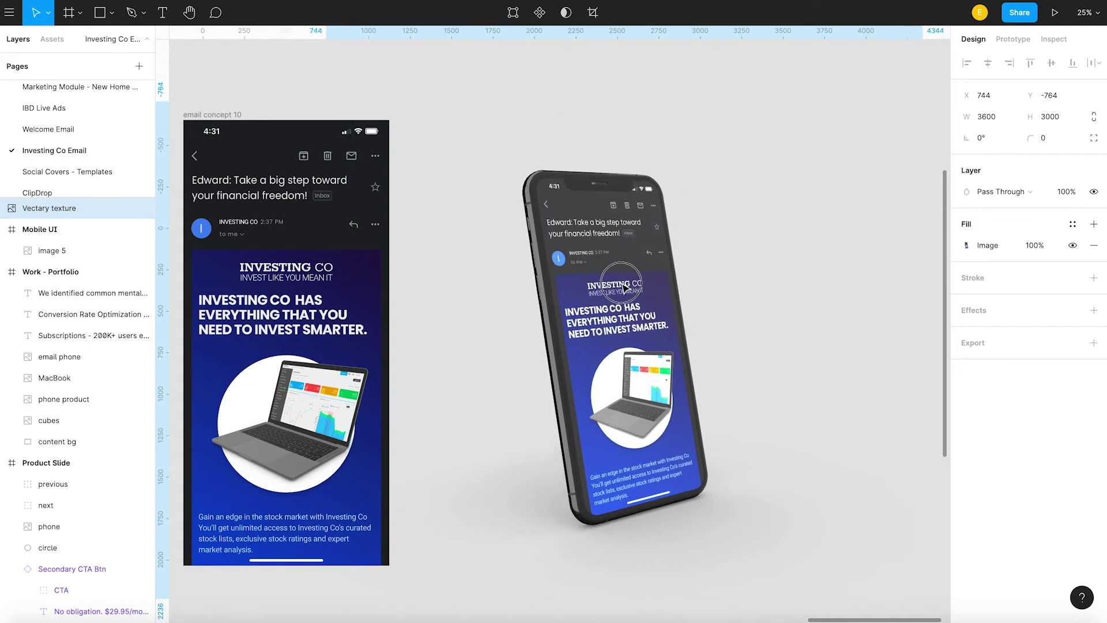
drag(648, 345, 638, 344)
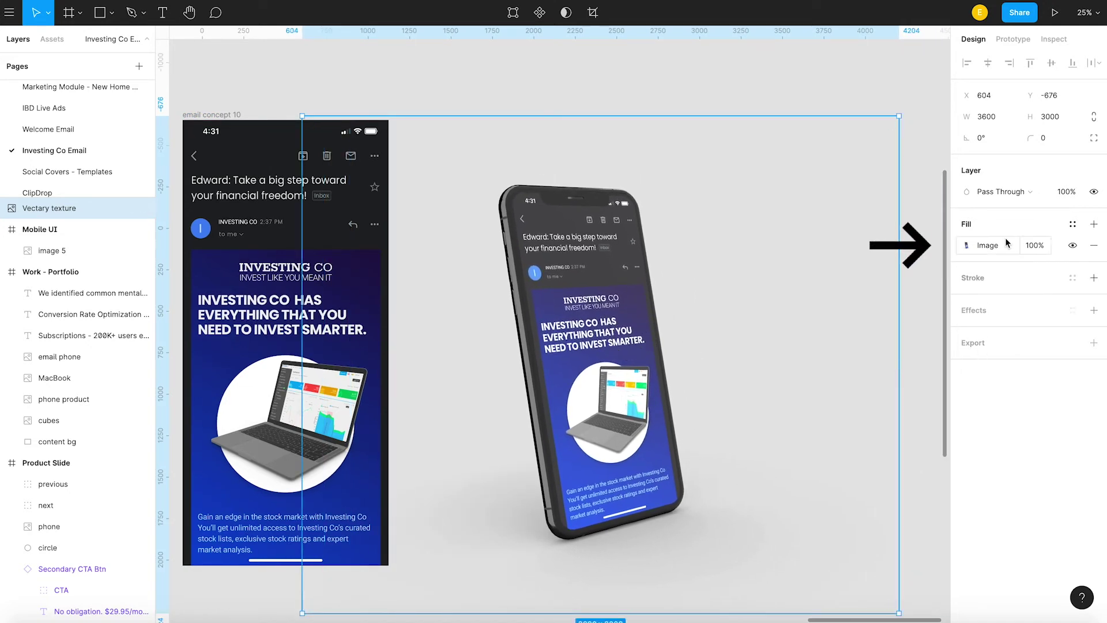
Step: Lower the exposure of the phone mockup image's fill slightly
click(967, 245)
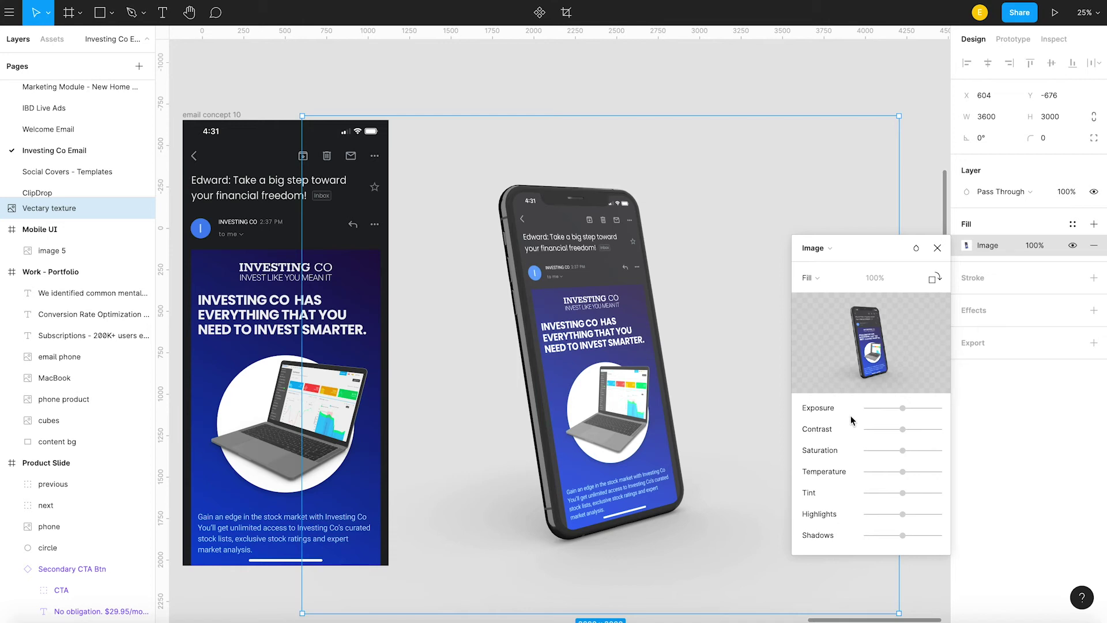
mouse_move(869, 361)
drag(902, 410, 895, 412)
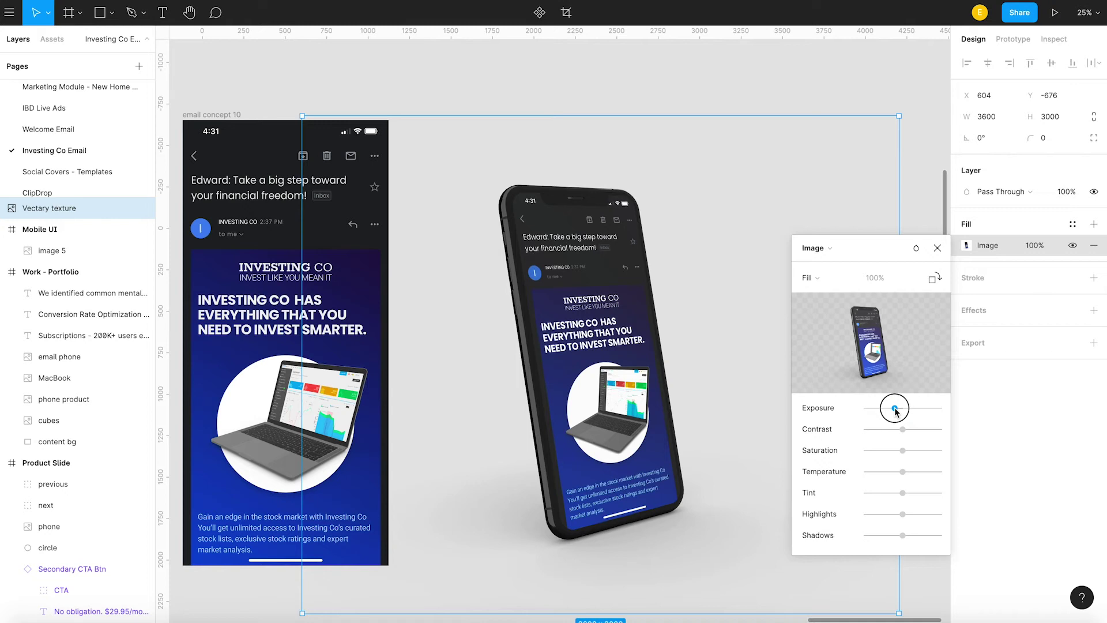
drag(895, 410, 894, 408)
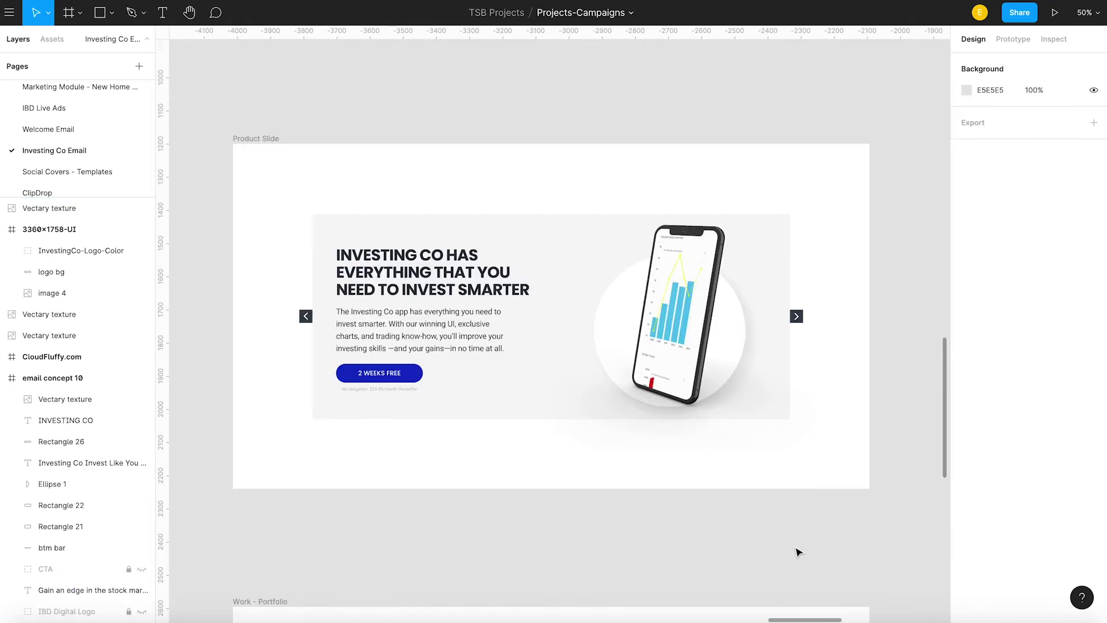
Step: Lower the phone mockup image's exposure and shadows and raise its highlights
drag(709, 512, 711, 245)
drag(731, 487, 727, 285)
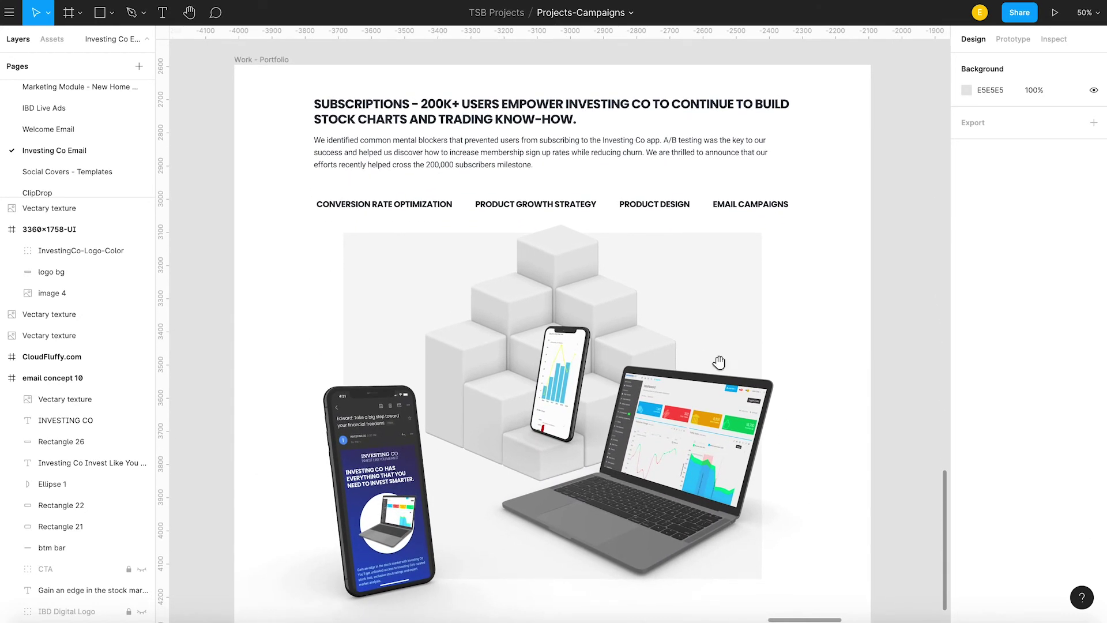
scroll(824, 380, down, 1)
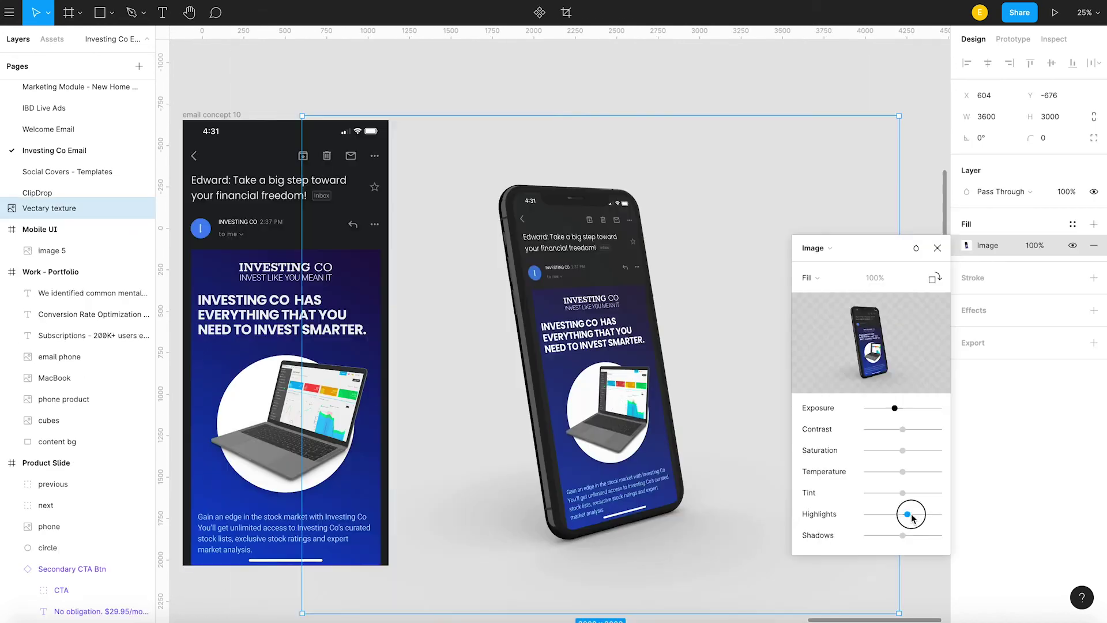
drag(908, 512, 883, 539)
Step: Close the image adjustments and move the phone mockup image down and to the left
click(937, 248)
click(934, 519)
click(755, 429)
scroll(755, 429, down, 5)
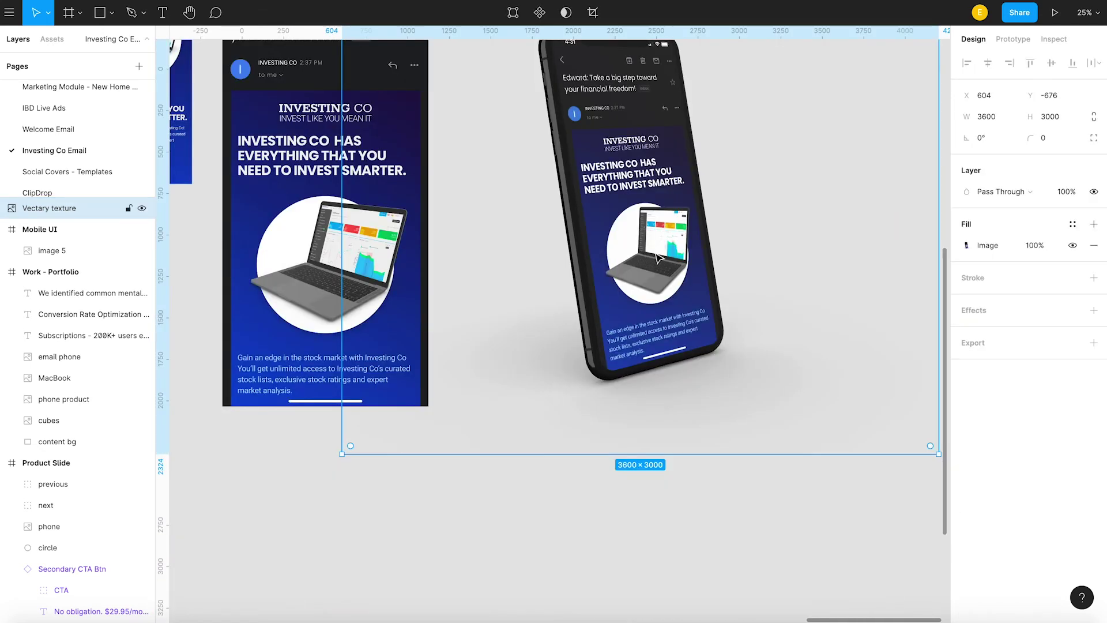
click(636, 254)
drag(635, 254, 363, 321)
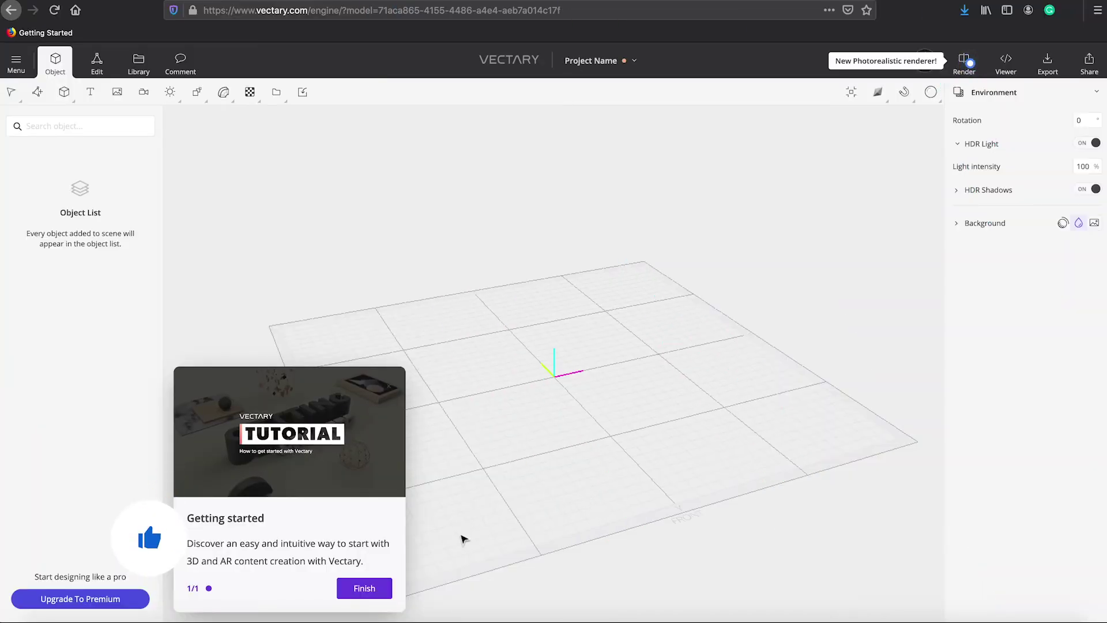
Step: Finish the Getting Started tour and start the Basics tutorial through its panning and zooming steps
click(381, 588)
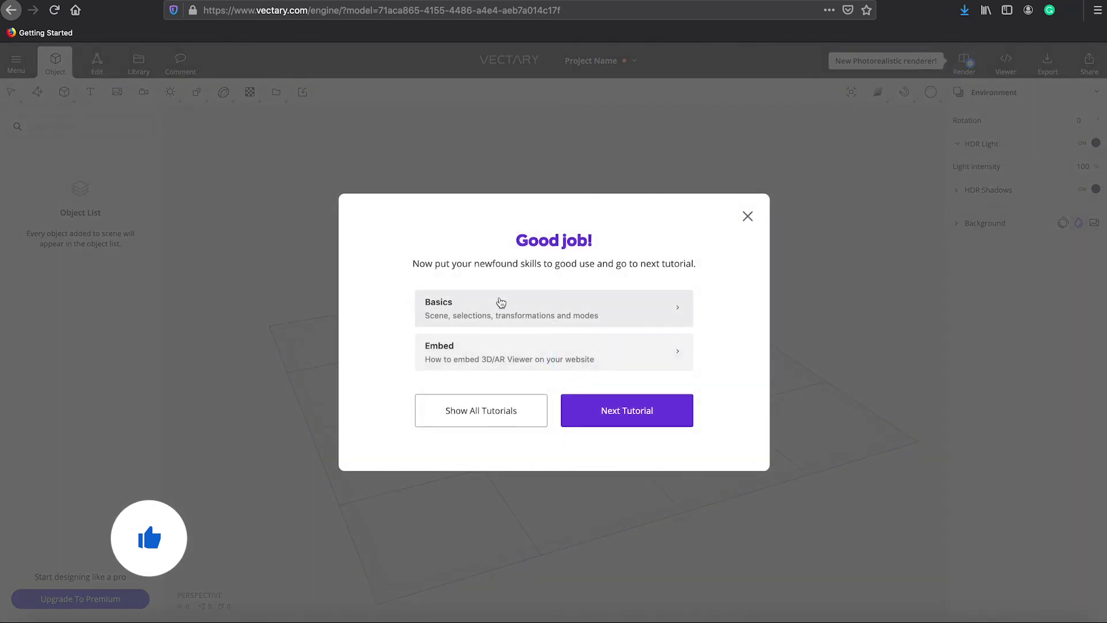
click(489, 313)
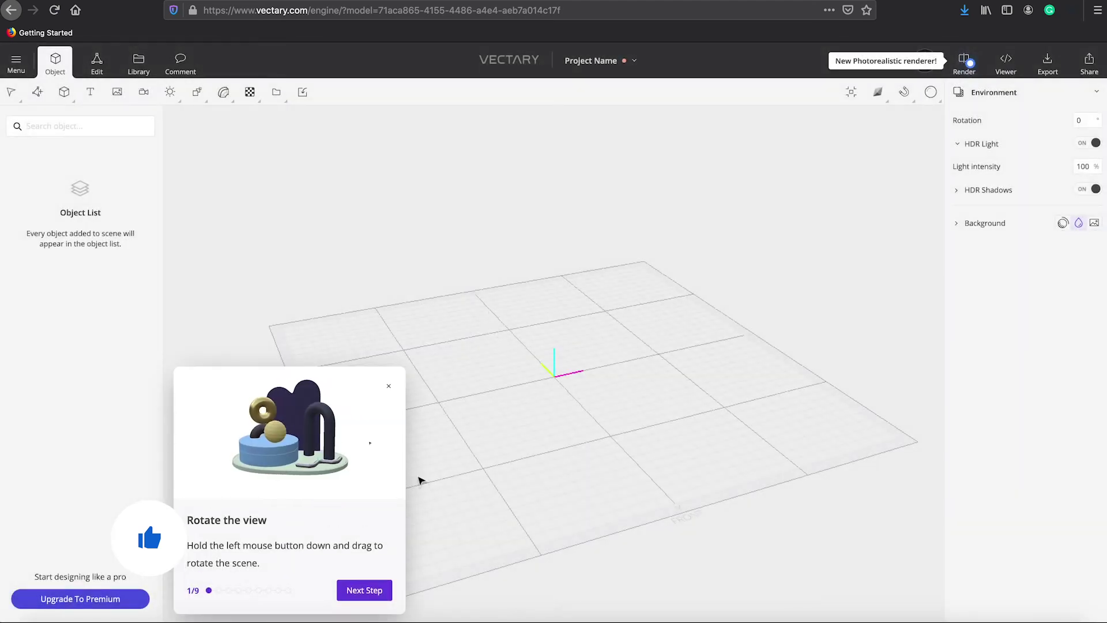
click(369, 598)
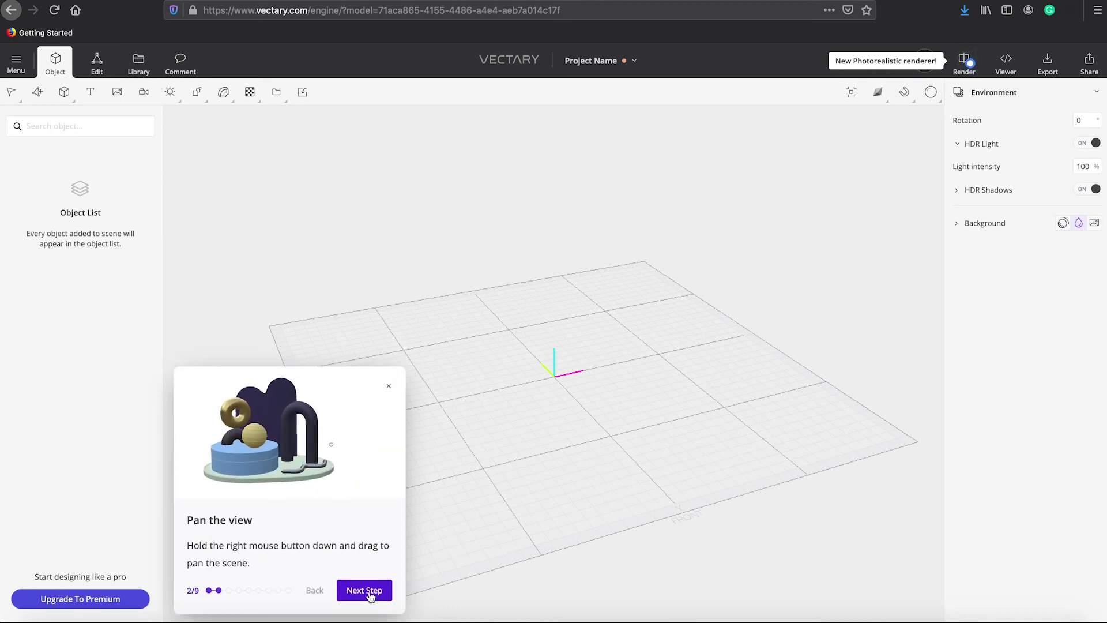
click(370, 595)
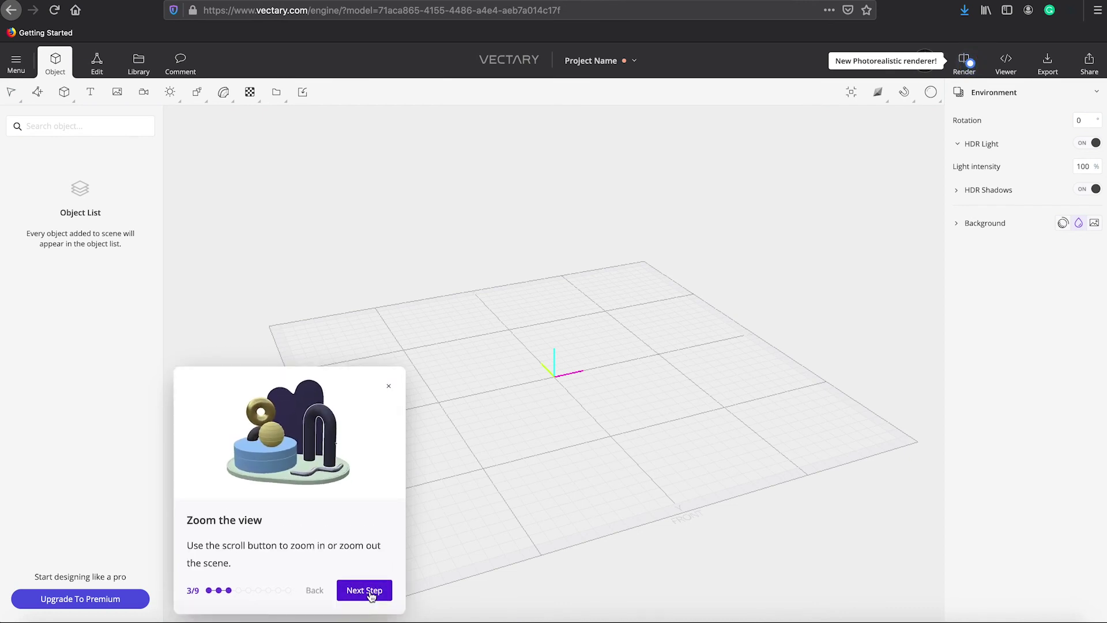
Step: Advance Basics past fit view, object selection and pivot to step 7/9, Transform the object
click(369, 589)
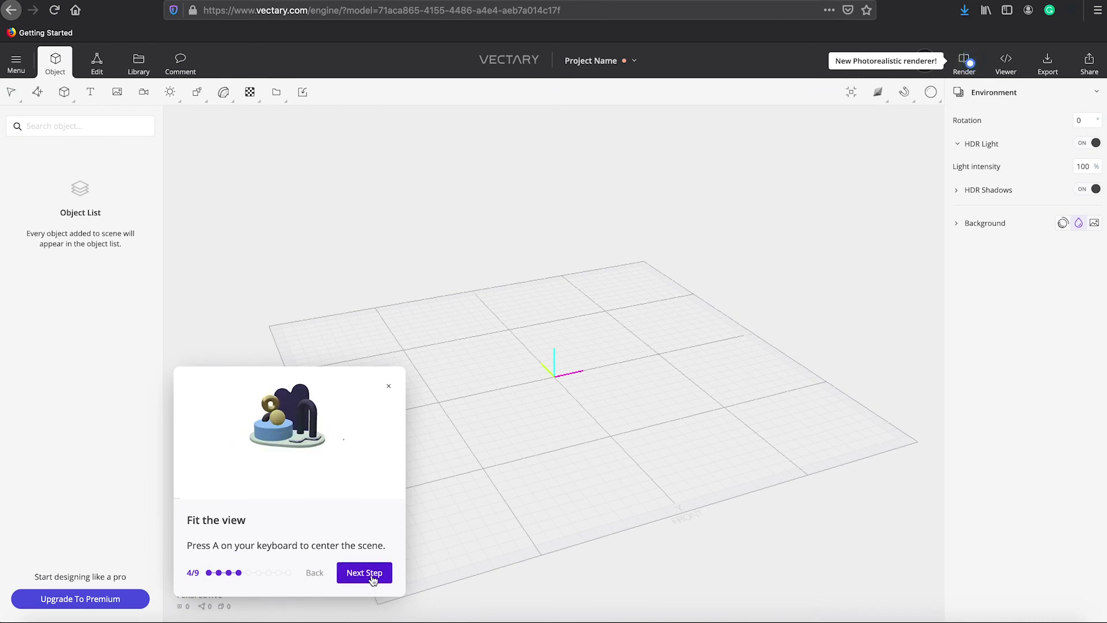
click(372, 578)
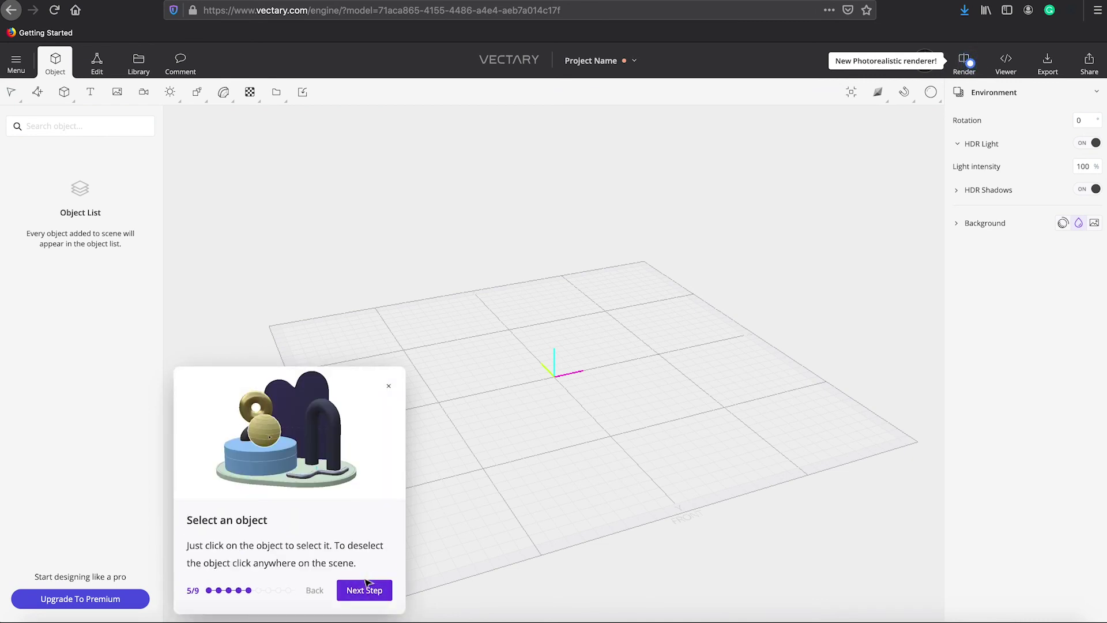
click(366, 591)
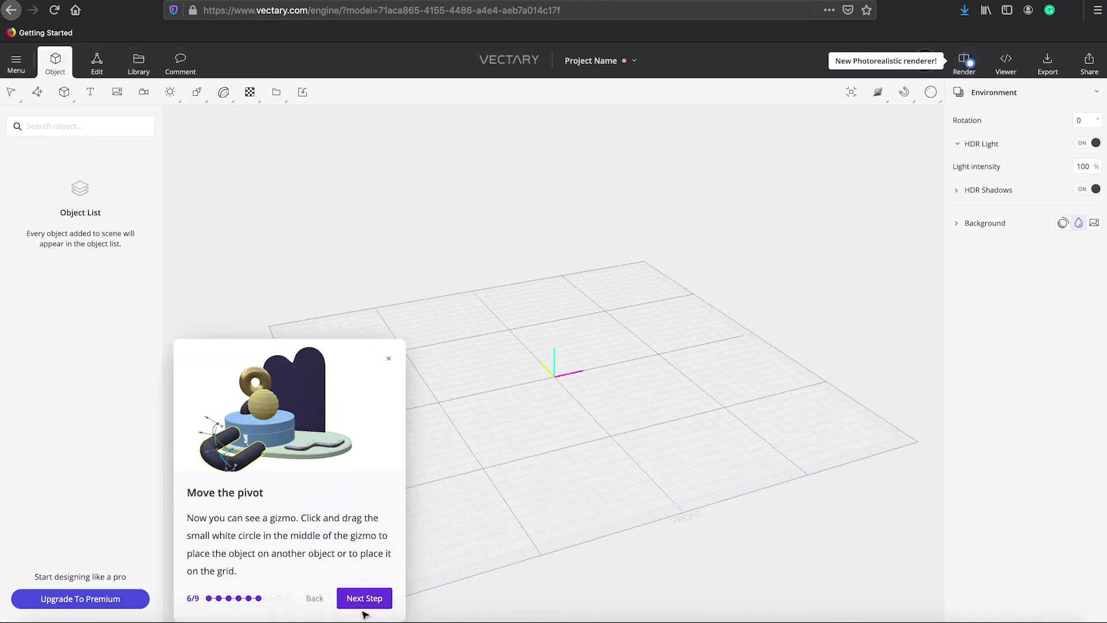
click(378, 599)
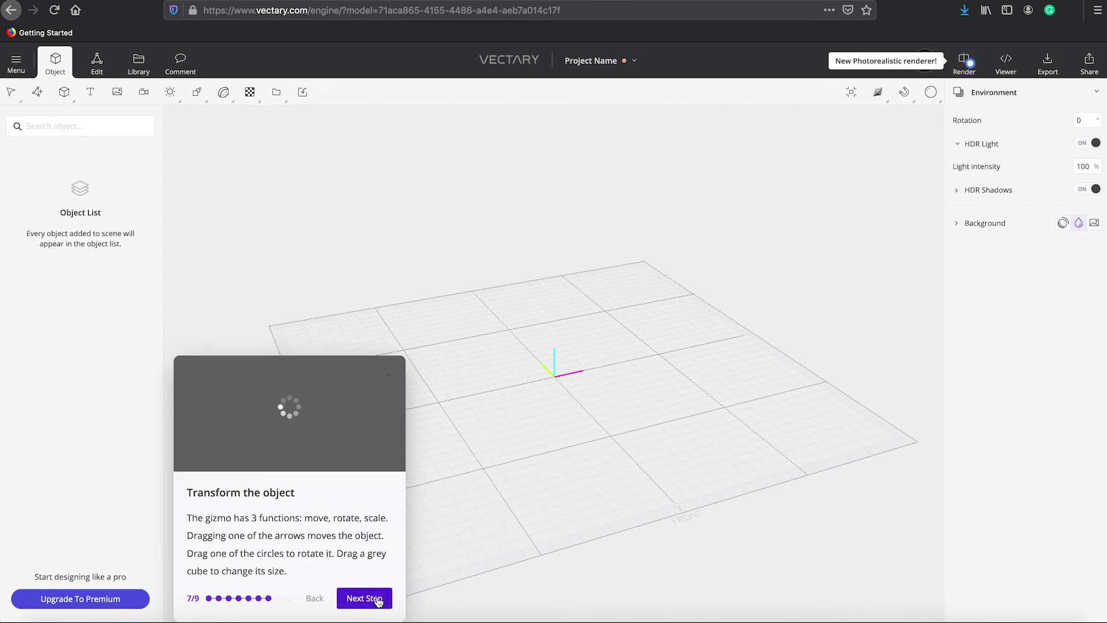